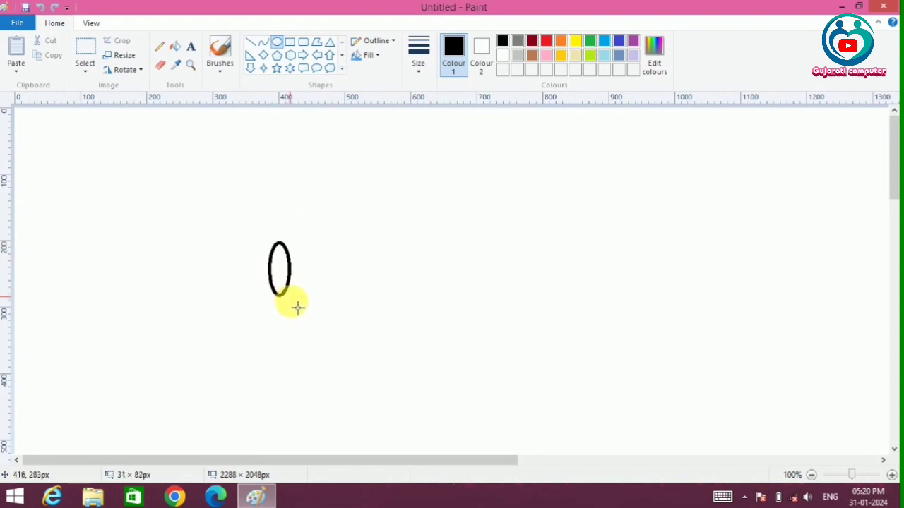
Draw a tall, narrow black ellipse for the eye in the left part of the canvas.
left_click(810, 474)
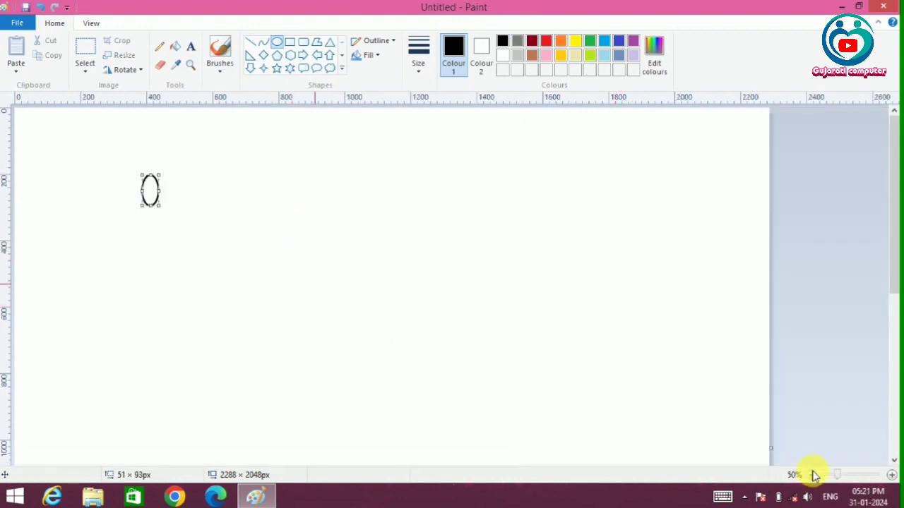
left_click_drag(206, 260, 256, 271)
left_click(236, 315)
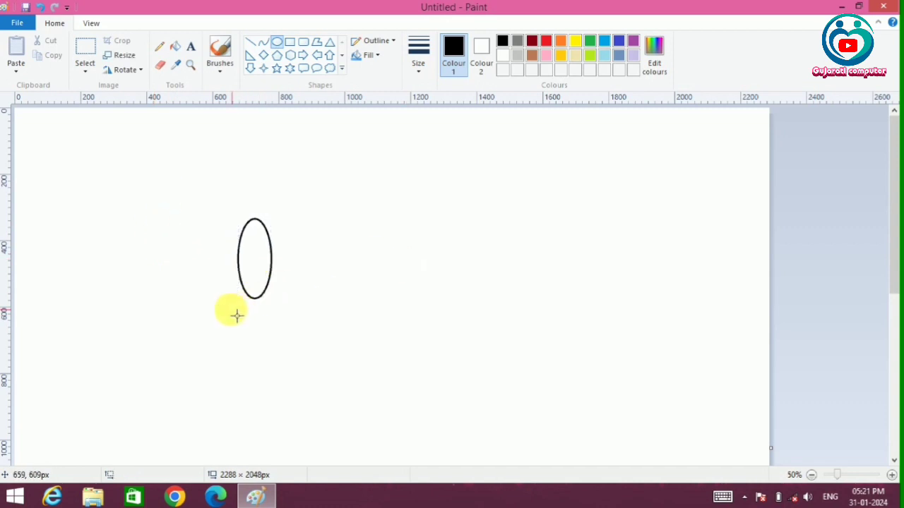
Draw a short, slightly arched line touching the bottom of the eye ellipse with the Curve tool.
left_click_drag(233, 310, 292, 299)
key("Escape")
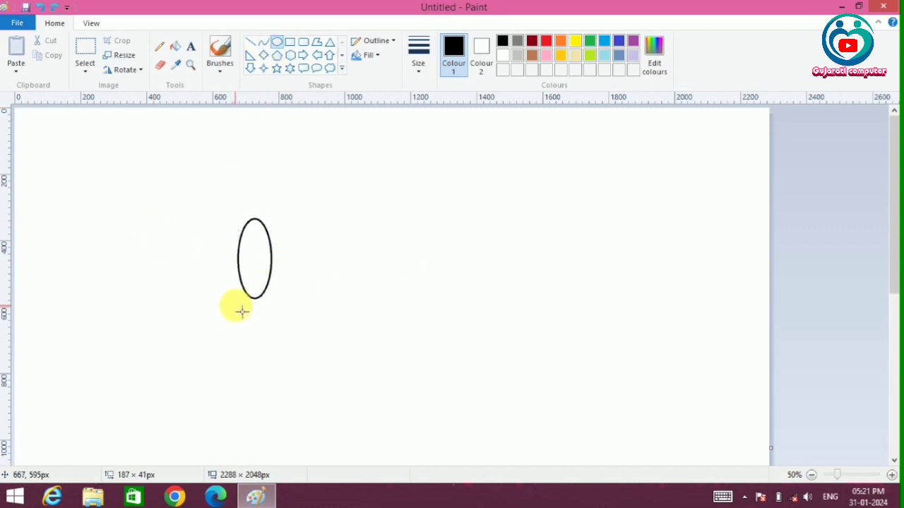
left_click(263, 43)
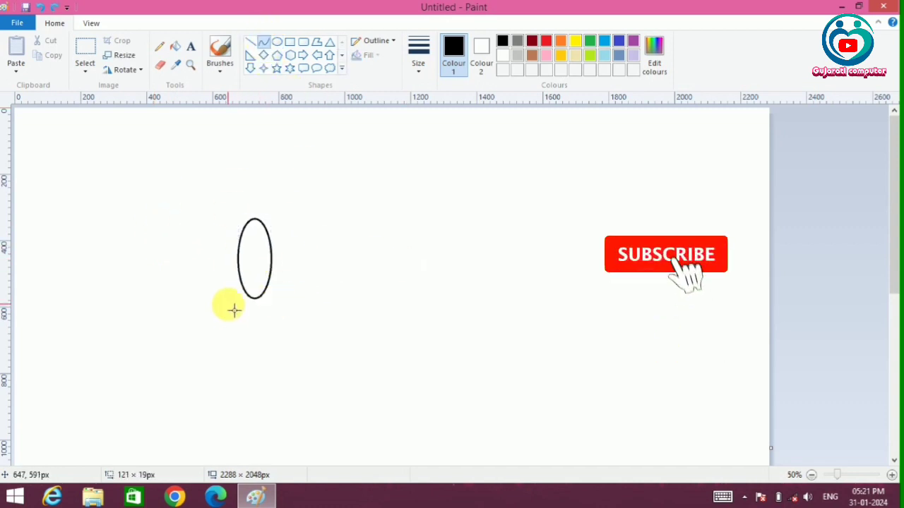
mouse_move(238, 302)
left_mouse_down()
mouse_move(294, 298)
mouse_move(245, 313)
mouse_move(293, 305)
mouse_move(256, 303)
mouse_move(285, 298)
mouse_move(265, 301)
left_mouse_up()
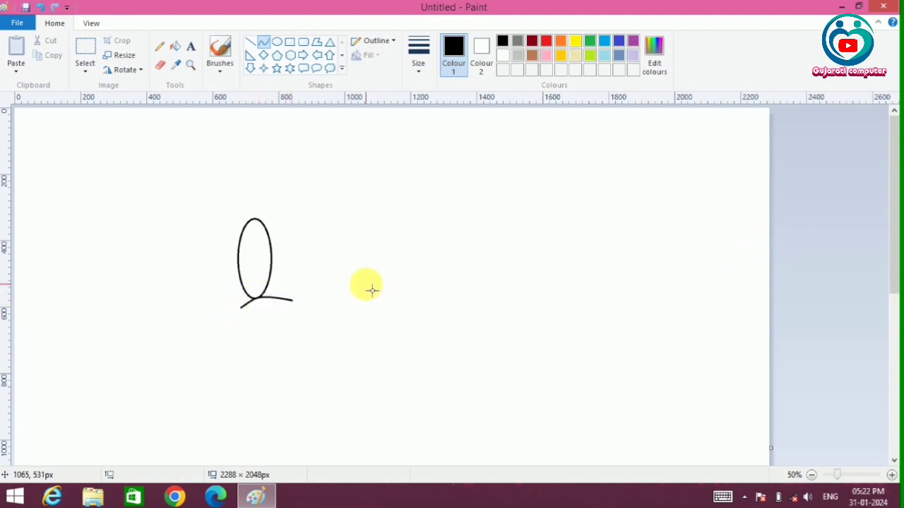
Draw a horizontal ellipse about 185 × 105 px for the nose, just below the short arched line.
left_click(277, 41)
left_click_drag(246, 310, 303, 341)
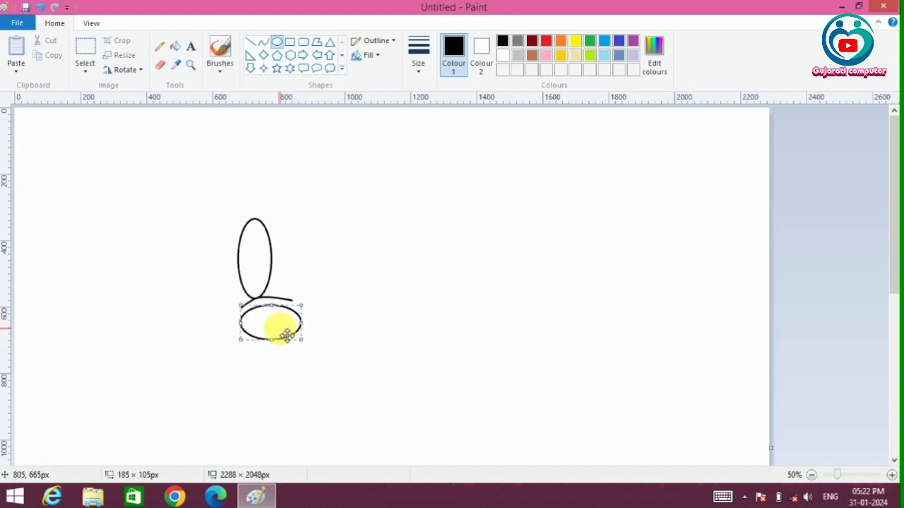
left_click(346, 337)
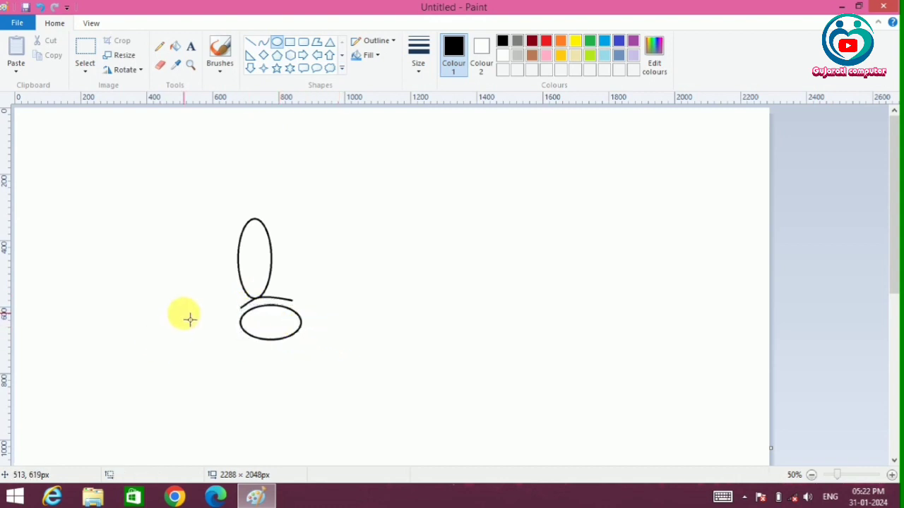
Draw a wide smile beneath the nose with the Curve tool, starting left of the nose and rising further on the right.
left_click_drag(189, 319, 335, 313)
key("ctrl+z")
left_click(264, 42)
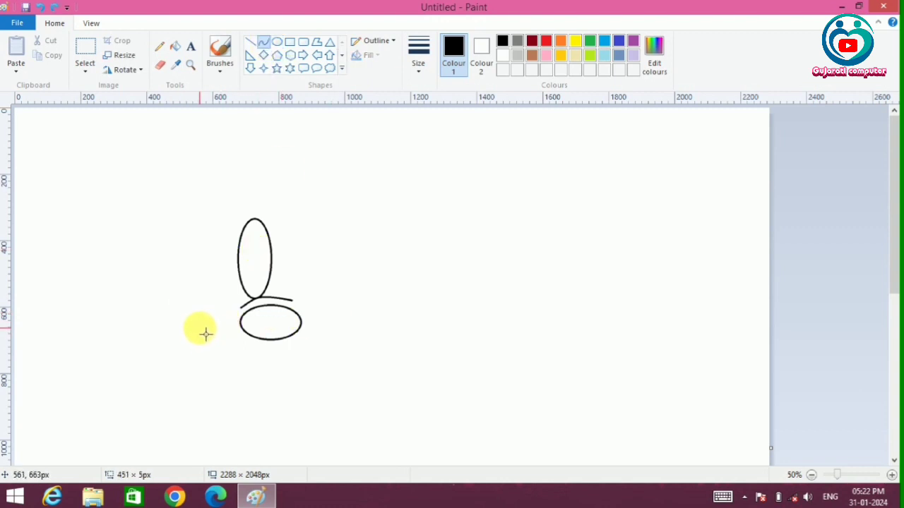
left_click_drag(199, 328, 383, 319)
mouse_move(233, 323)
left_mouse_down()
mouse_move(244, 369)
mouse_move(222, 406)
mouse_move(329, 405)
mouse_move(346, 414)
left_mouse_up()
key("ctrl+z")
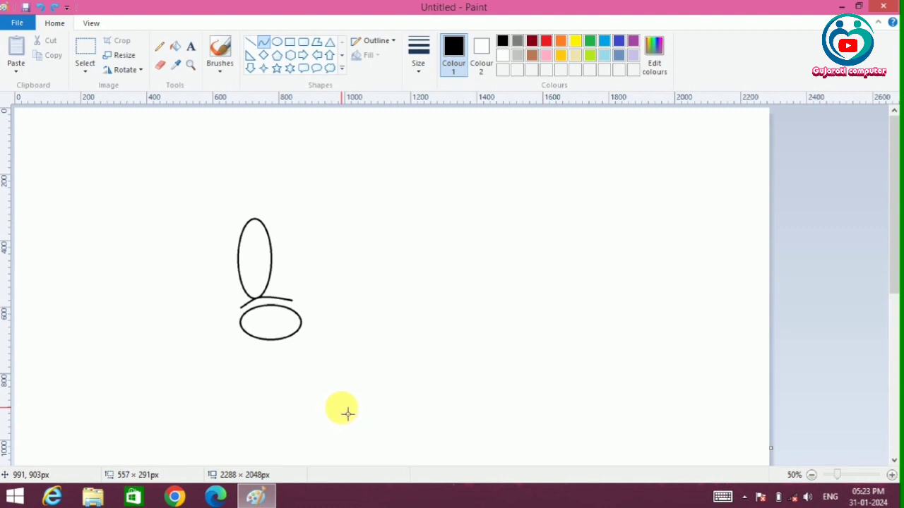
left_click_drag(205, 326, 367, 319)
mouse_move(233, 327)
left_mouse_down()
mouse_move(315, 350)
mouse_move(320, 375)
mouse_move(313, 374)
mouse_move(324, 386)
left_mouse_up()
left_click(347, 412)
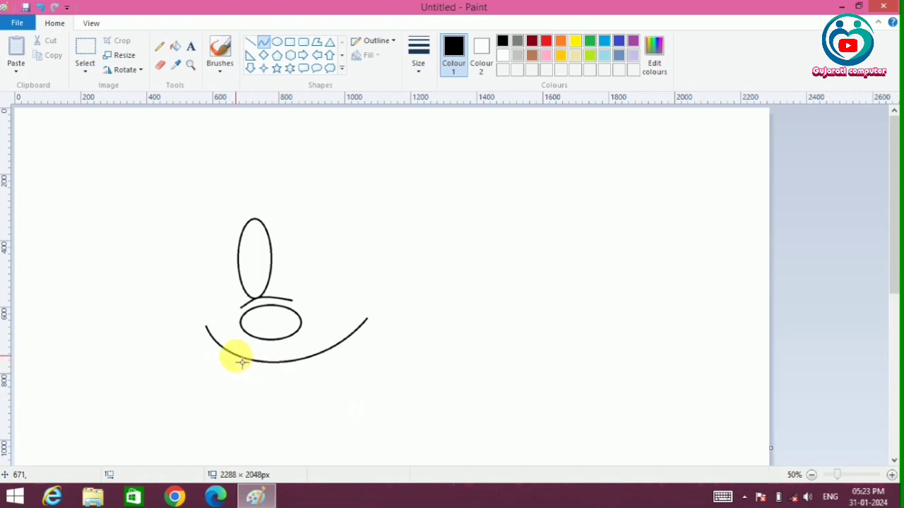
left_click_drag(235, 356, 288, 398)
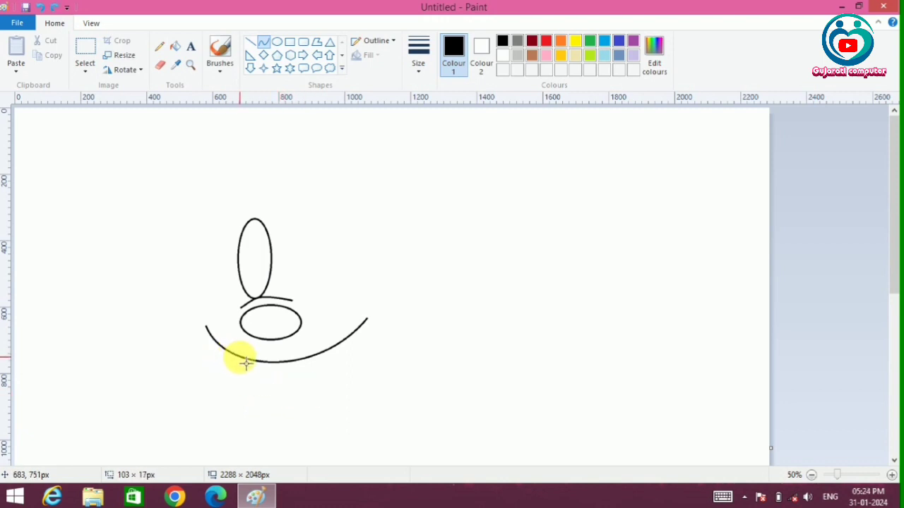
left_click_drag(240, 357, 242, 395)
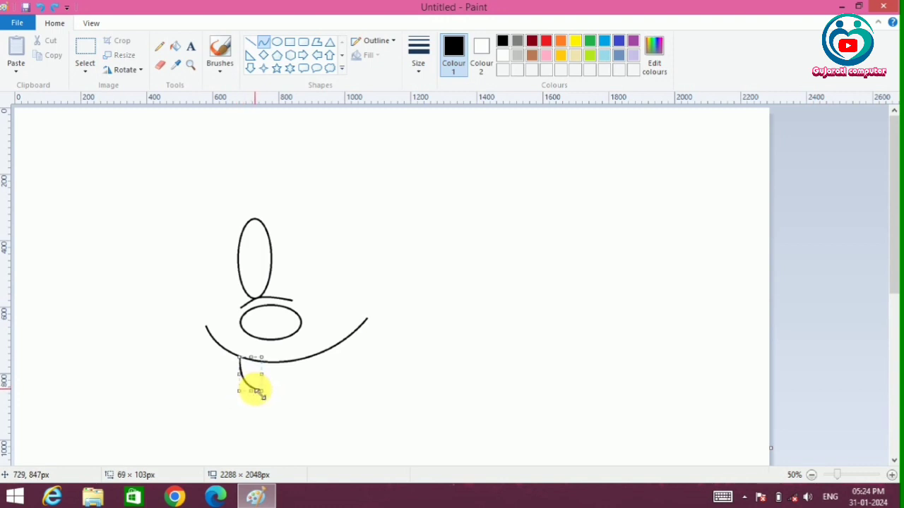
key("ctrl+z")
left_click_drag(235, 354, 268, 391)
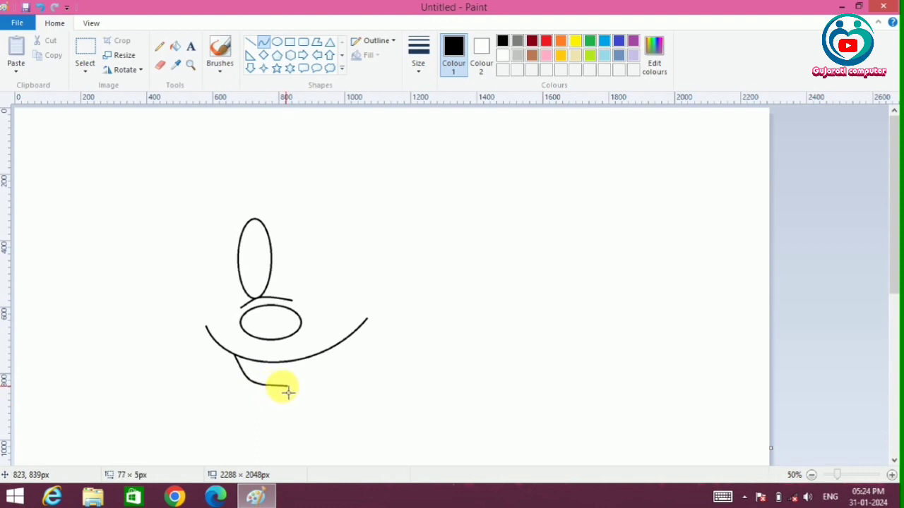
key("ctrl+z")
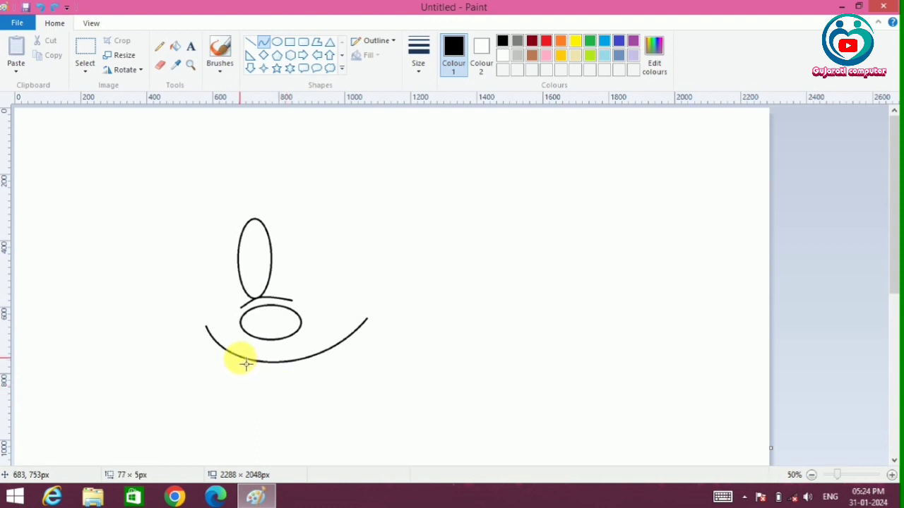
left_click_drag(238, 357, 271, 393)
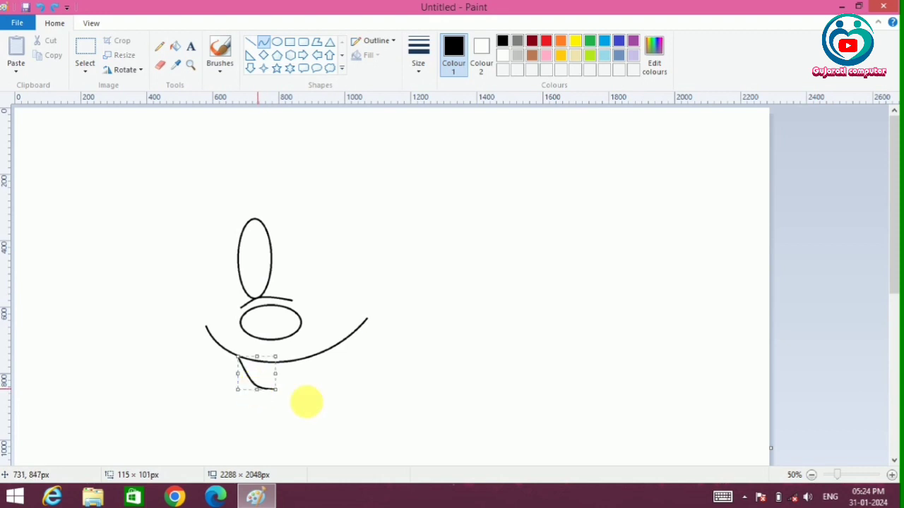
left_click(328, 415)
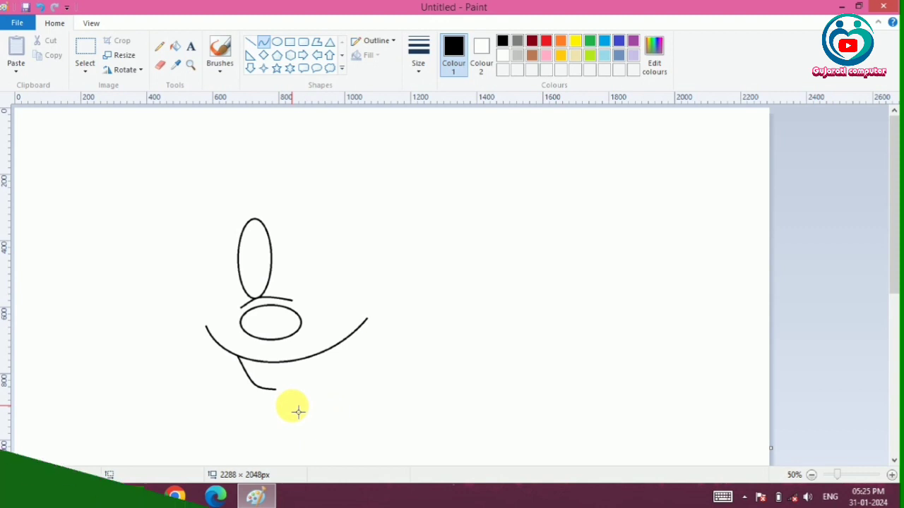
key("ctrl+z")
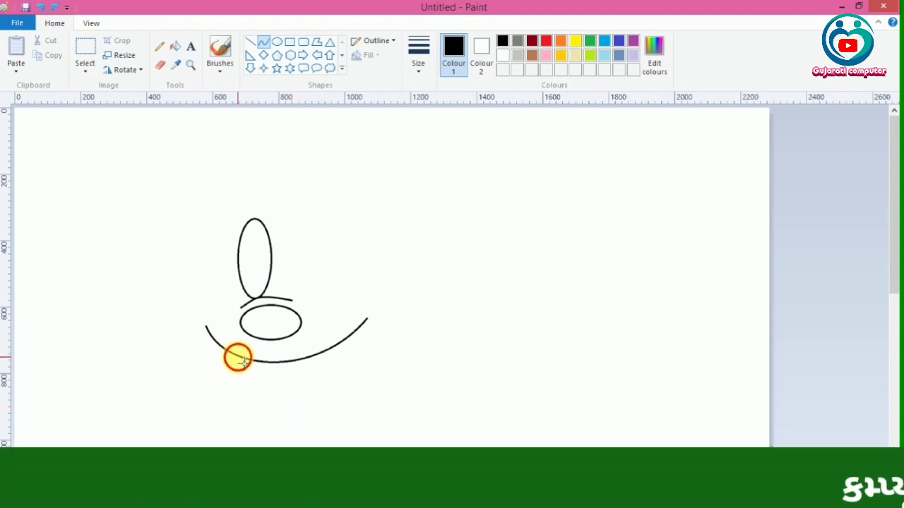
mouse_move(238, 358)
left_mouse_down()
mouse_move(293, 389)
mouse_move(259, 394)
mouse_move(236, 357)
mouse_move(290, 397)
mouse_move(266, 387)
mouse_move(268, 401)
mouse_move(259, 389)
mouse_move(273, 403)
left_mouse_up()
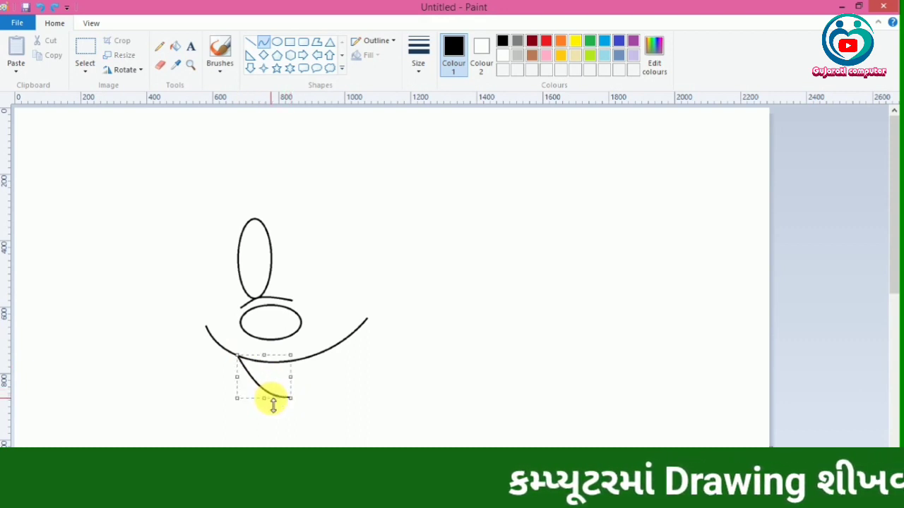
key("ctrl+z")
Draw the open mouth's lower curve down from the smile line and add a short arched mark at the smile's left end.
mouse_move(238, 359)
left_mouse_down()
mouse_move(292, 409)
mouse_move(285, 398)
mouse_move(263, 400)
left_mouse_up()
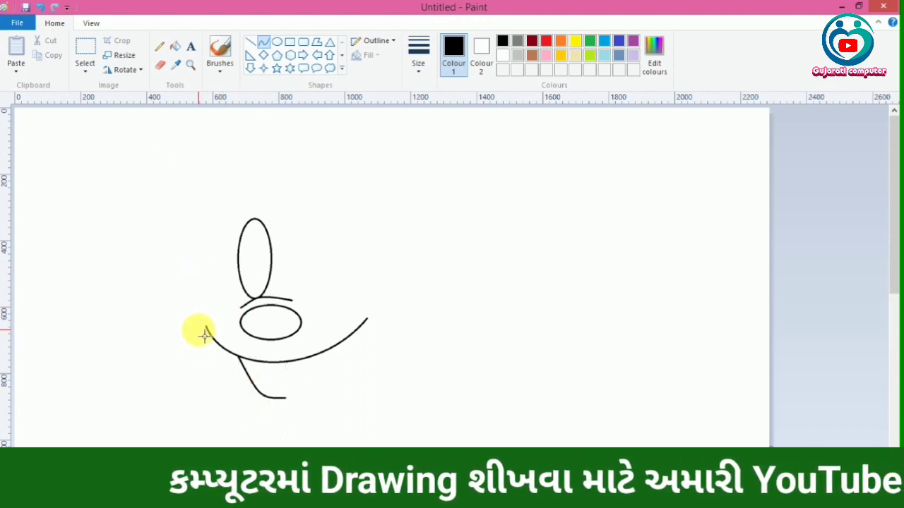
left_click_drag(219, 331, 198, 330)
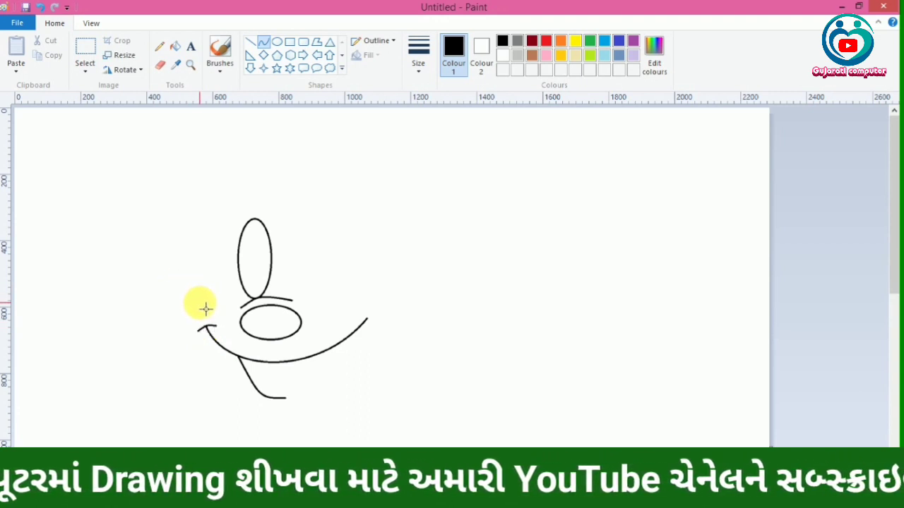
Draw the inner face contour arching over the eye and a rounded cheek curve from its lower end down to the jaw.
mouse_move(201, 302)
left_mouse_down()
mouse_move(268, 248)
mouse_move(282, 226)
mouse_move(278, 208)
left_mouse_up()
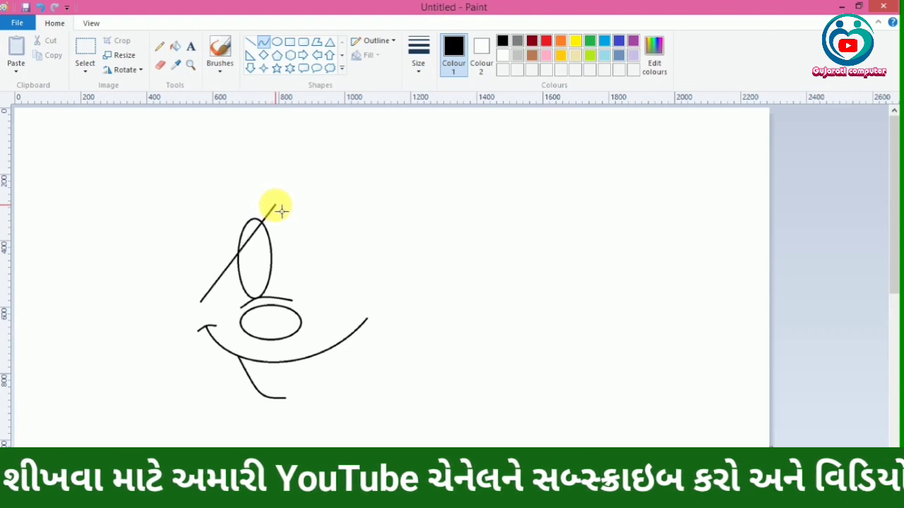
left_click_drag(233, 256, 233, 161)
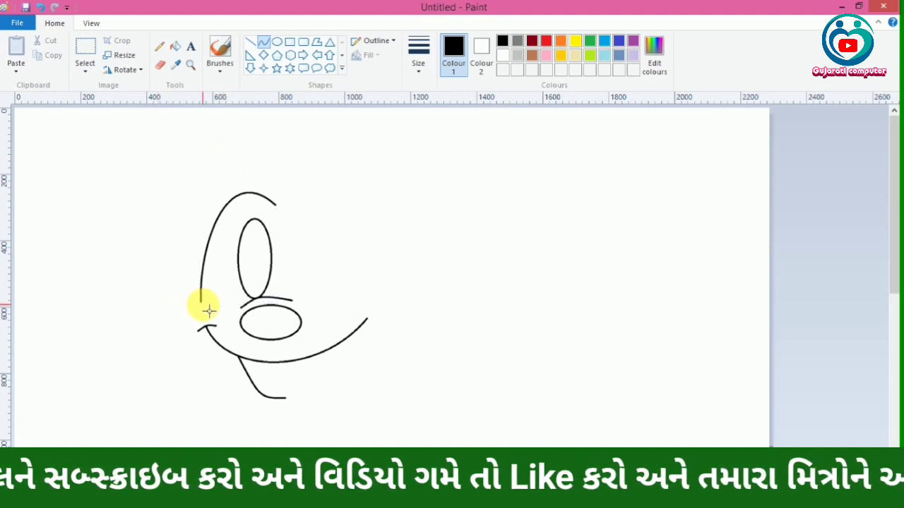
mouse_move(201, 303)
left_mouse_down()
mouse_move(246, 415)
mouse_move(254, 400)
mouse_move(216, 349)
mouse_move(156, 294)
mouse_move(184, 356)
mouse_move(162, 362)
left_mouse_up()
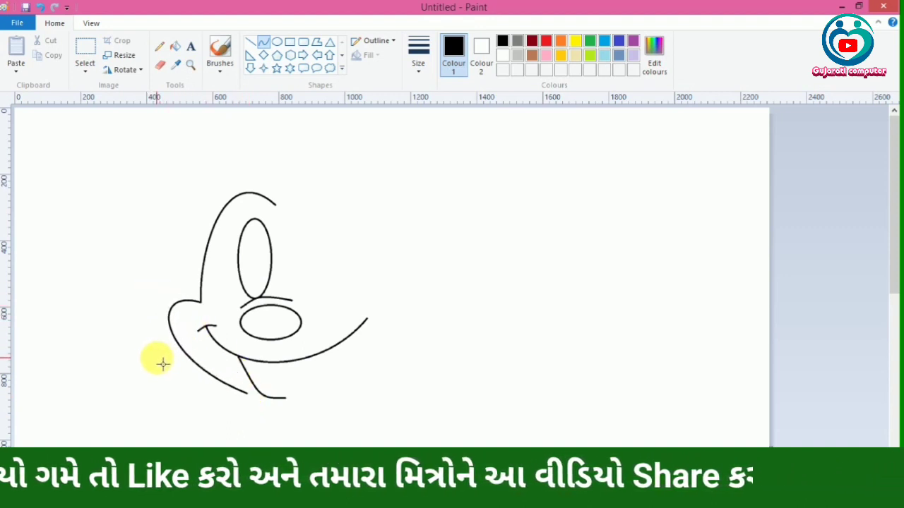
Draw a short chin curve from the jaw's end below the mouth and an outer head curve from the cheek over the inner contour.
mouse_move(246, 394)
left_mouse_down()
mouse_move(280, 416)
mouse_move(258, 403)
mouse_move(262, 412)
mouse_move(277, 410)
left_mouse_up()
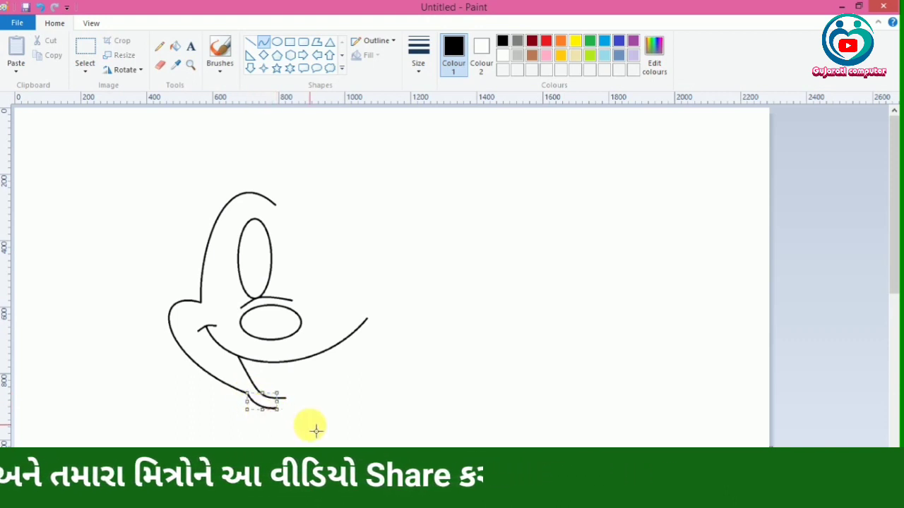
left_click(315, 431)
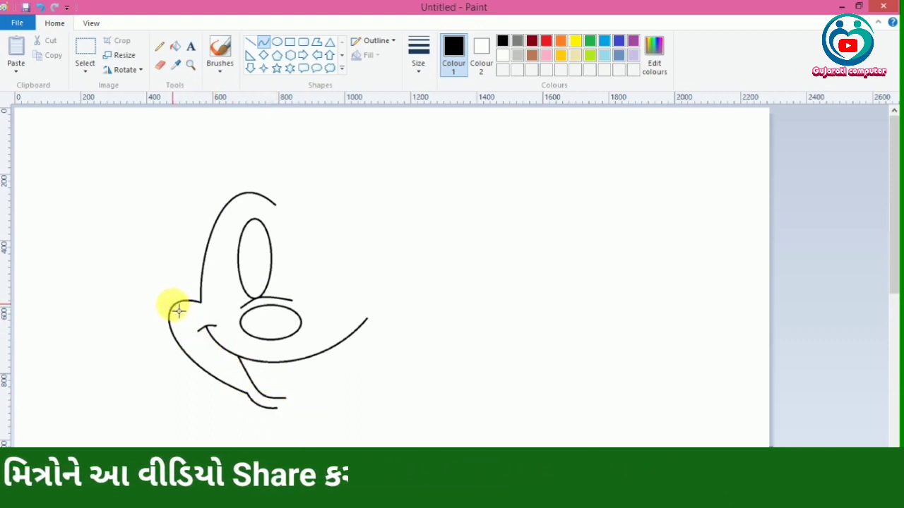
left_click_drag(180, 309, 219, 187)
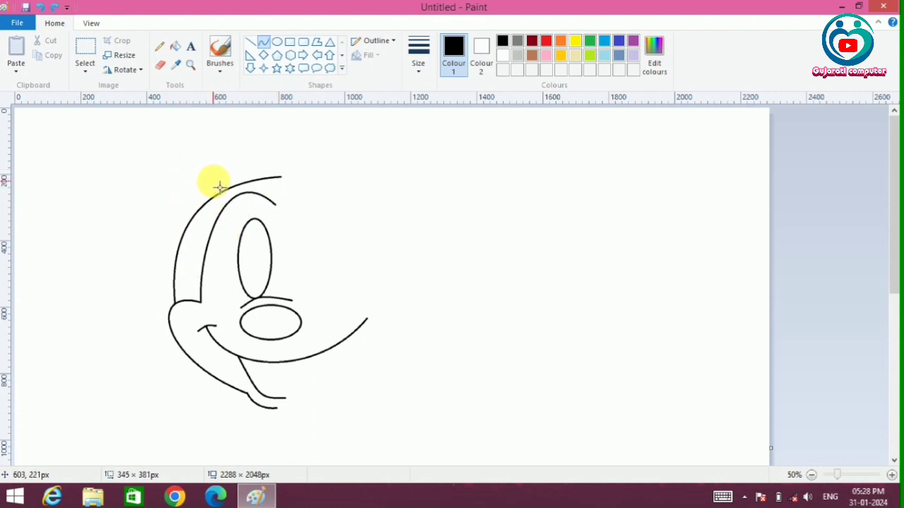
left_click(201, 160)
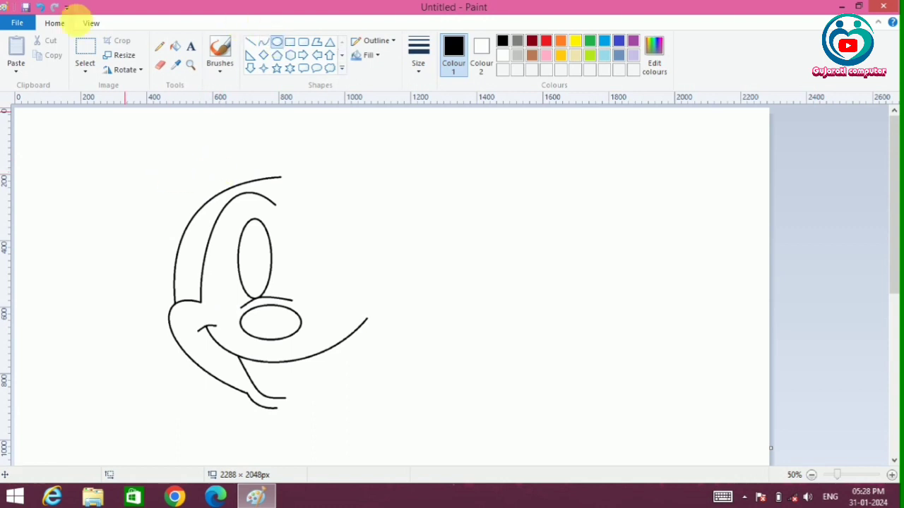
Select the whole face drawing and move it down to make room above the head.
left_click(85, 53)
left_click_drag(132, 180, 399, 429)
left_click_drag(348, 353, 357, 393)
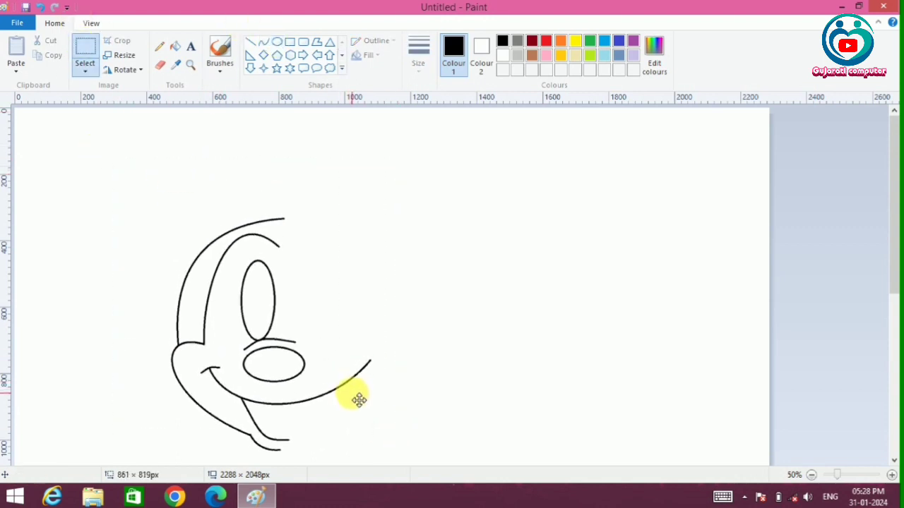
Draw a circle about 315 × 331 px overlapping the head's upper-left curve for the ear, and widen it slightly to the left.
left_click(276, 42)
left_click_drag(127, 152, 234, 266)
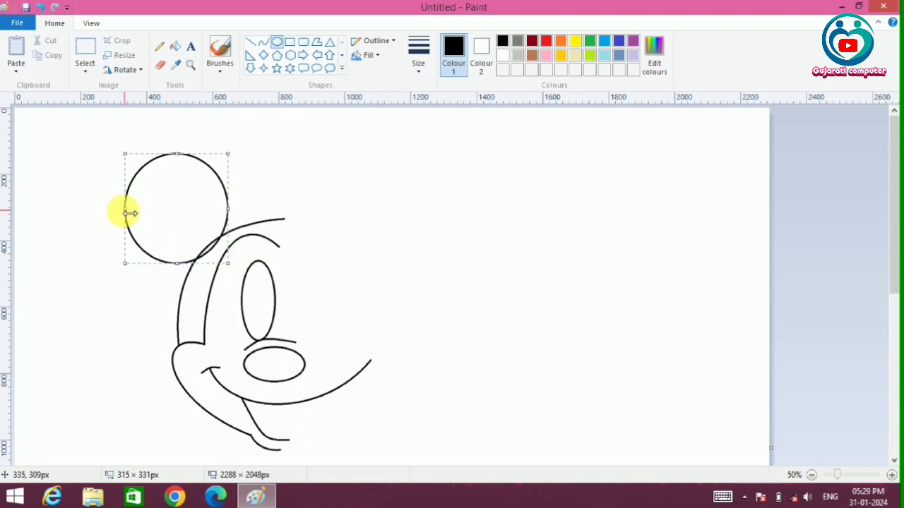
left_click_drag(125, 207, 116, 209)
left_click(259, 172)
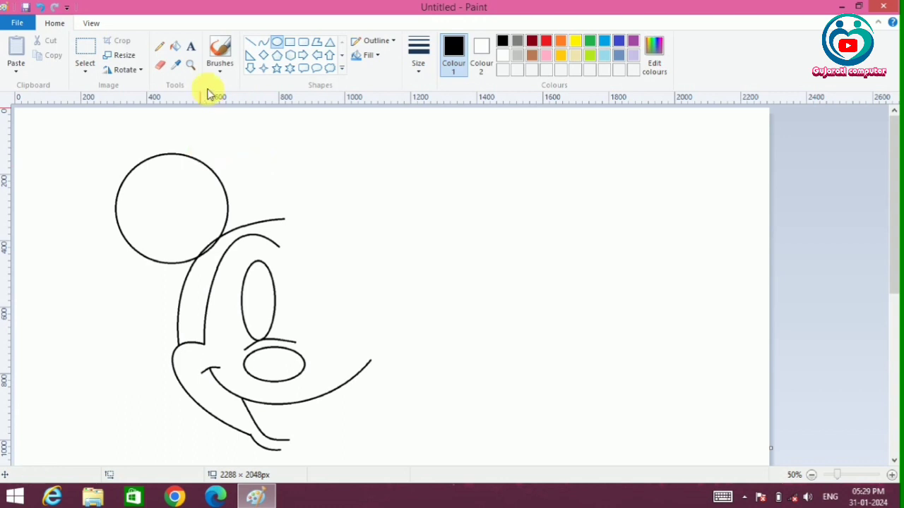
left_click(85, 49)
mouse_move(95, 127)
left_mouse_down()
mouse_move(292, 423)
mouse_move(284, 465)
left_mouse_up()
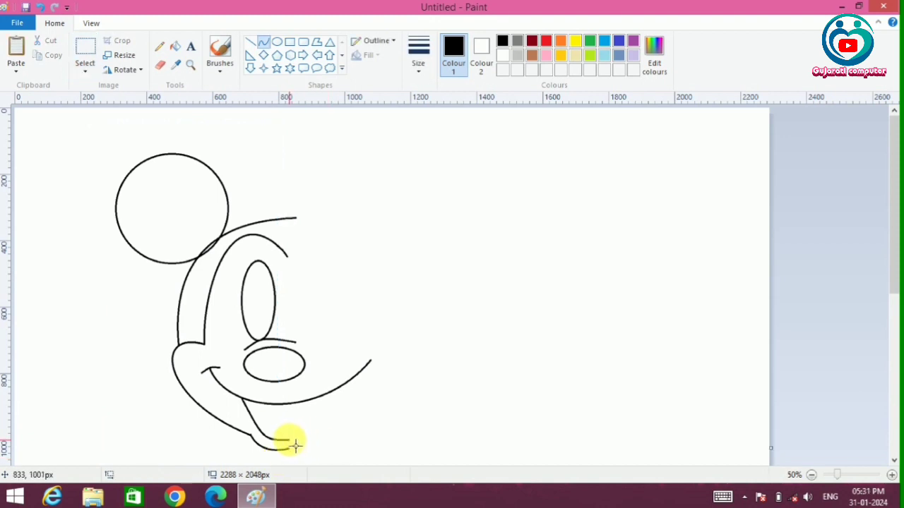
left_click_drag(293, 445, 302, 442)
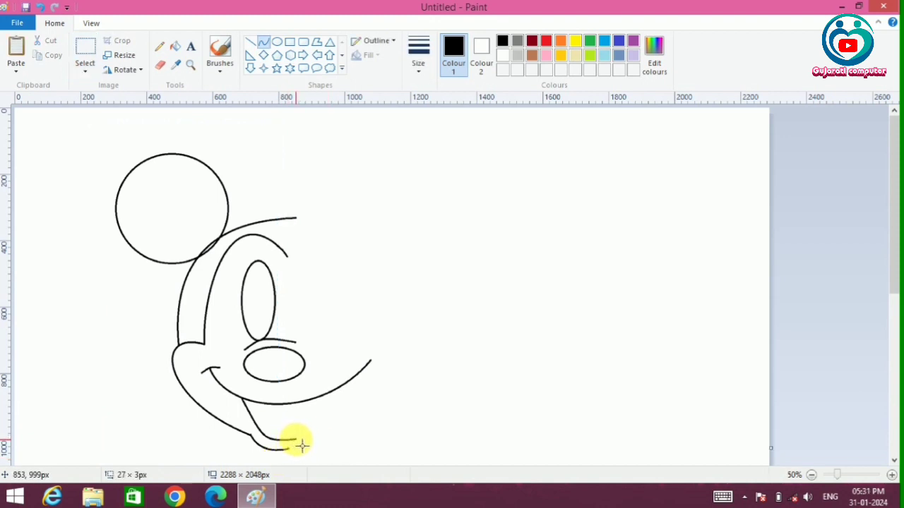
Select a rectangular area about 589 × 961 px covering the ear and the left half of the face, ending within the nose.
left_click(85, 48)
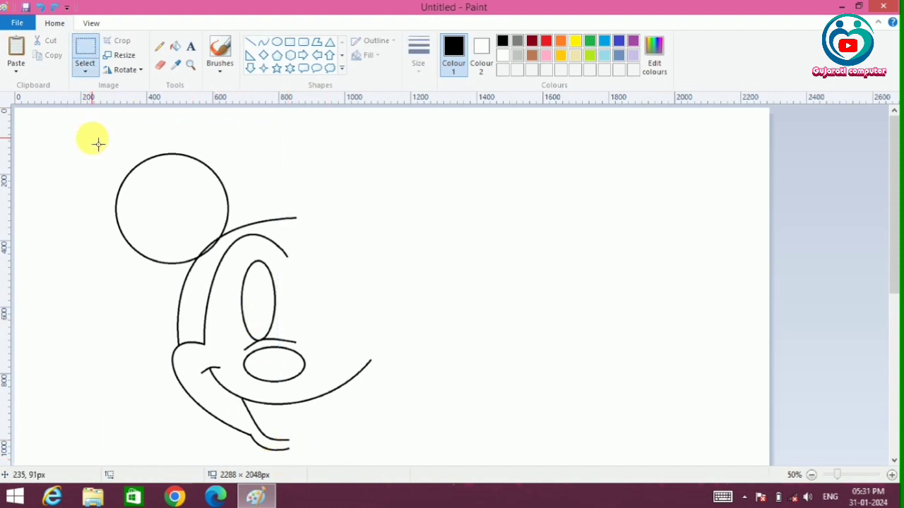
mouse_move(98, 145)
left_mouse_down()
mouse_move(309, 414)
mouse_move(294, 458)
left_mouse_up()
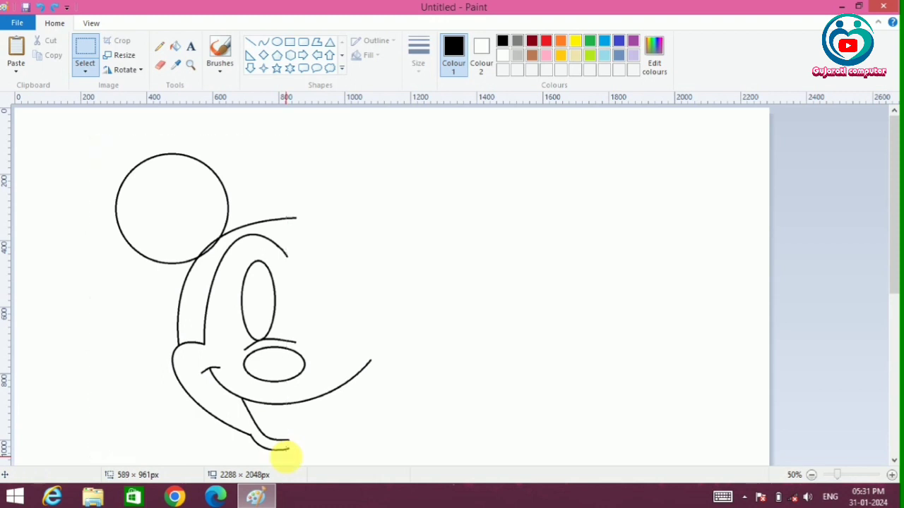
left_click_drag(285, 456, 286, 457)
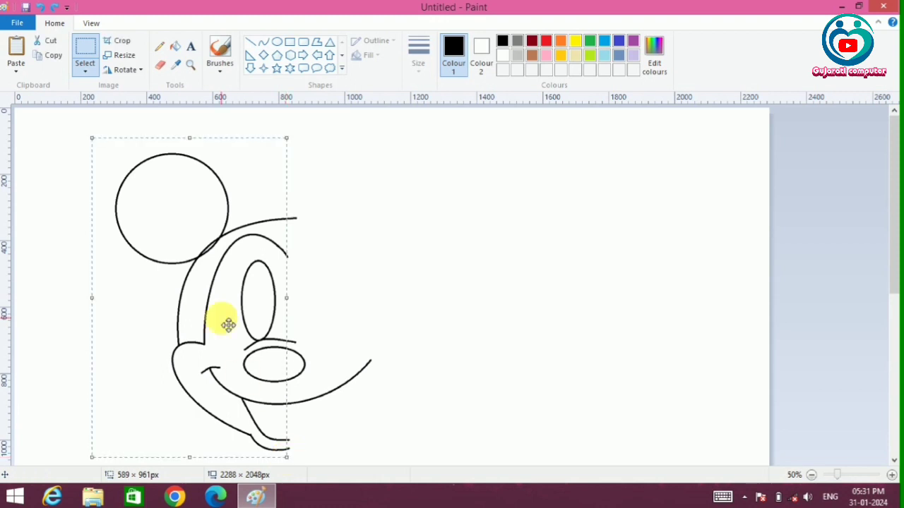
Duplicate the selected half face, flip the copy horizontally, and place it against the original half to complete the head.
left_click(33, 57)
left_click(16, 46)
left_click(125, 69)
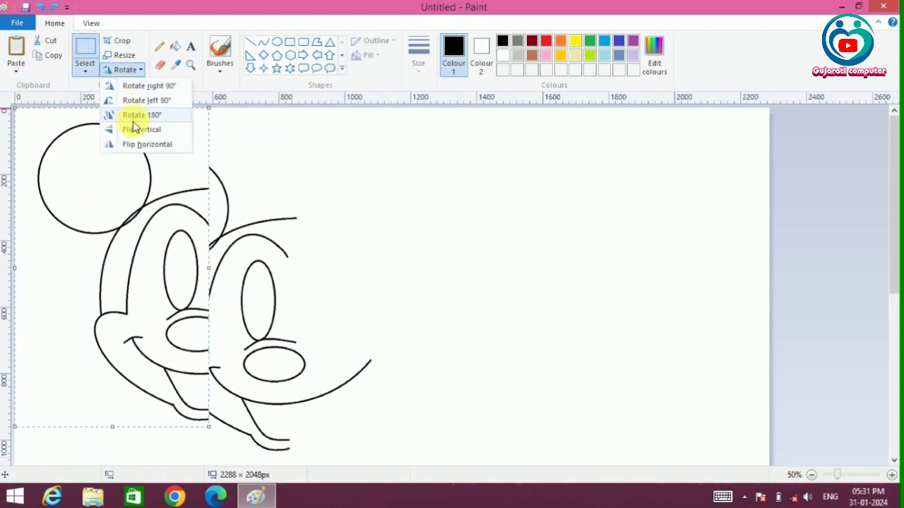
left_click(141, 146)
left_click_drag(143, 210, 425, 249)
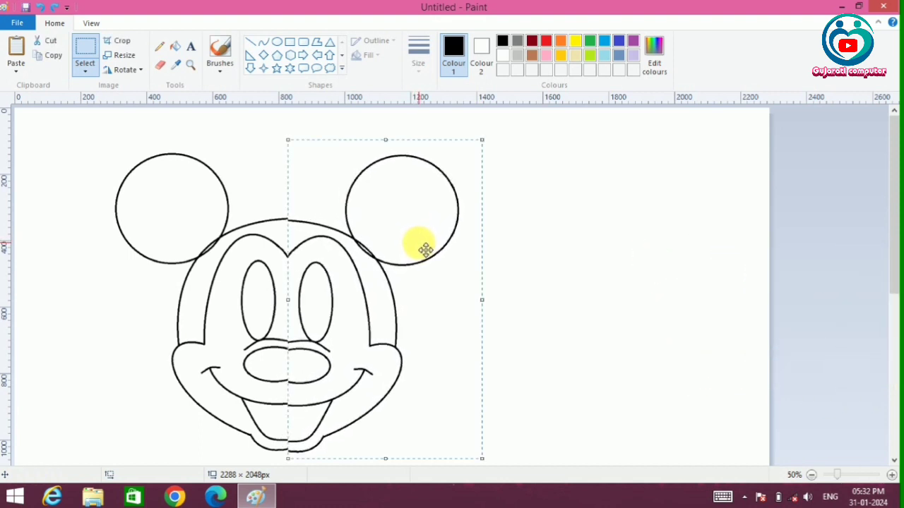
Nudge the mirrored half up and to the left until its lines meet the original half, and deselect it.
key("Up")
key("Up")
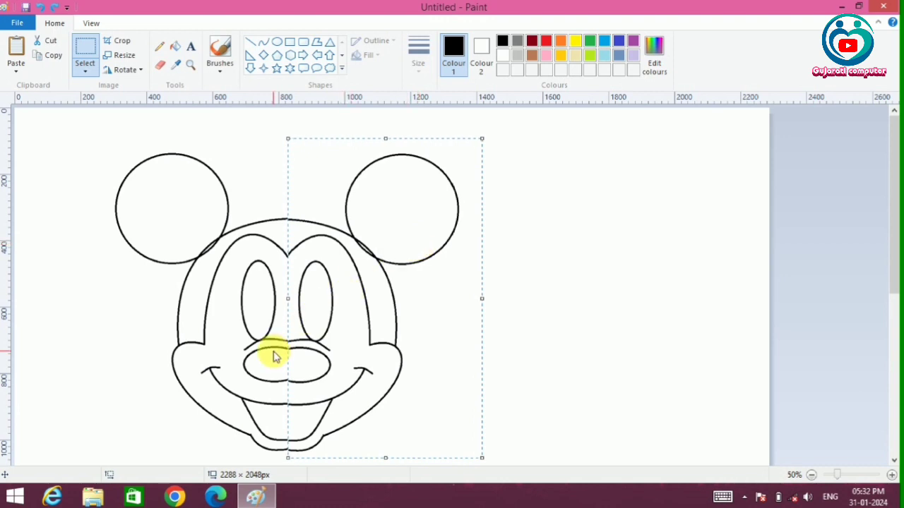
key("Up")
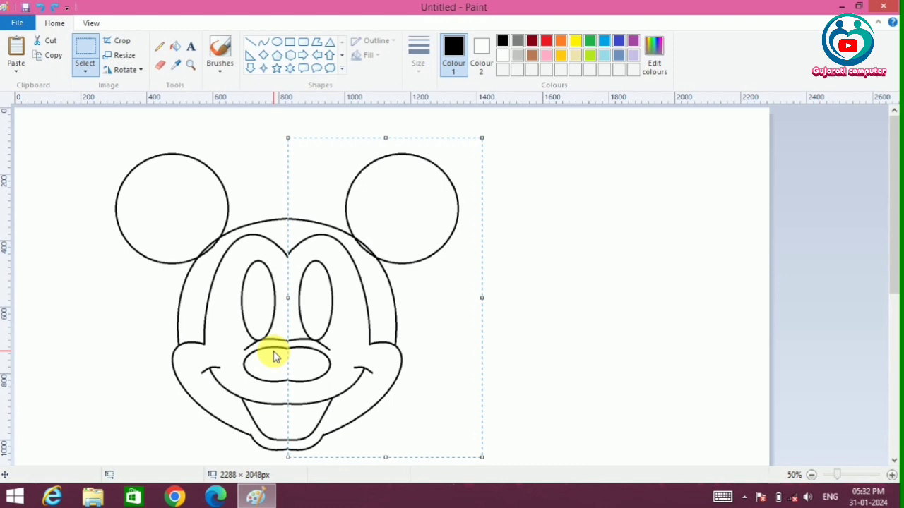
key("Left")
key("Left")
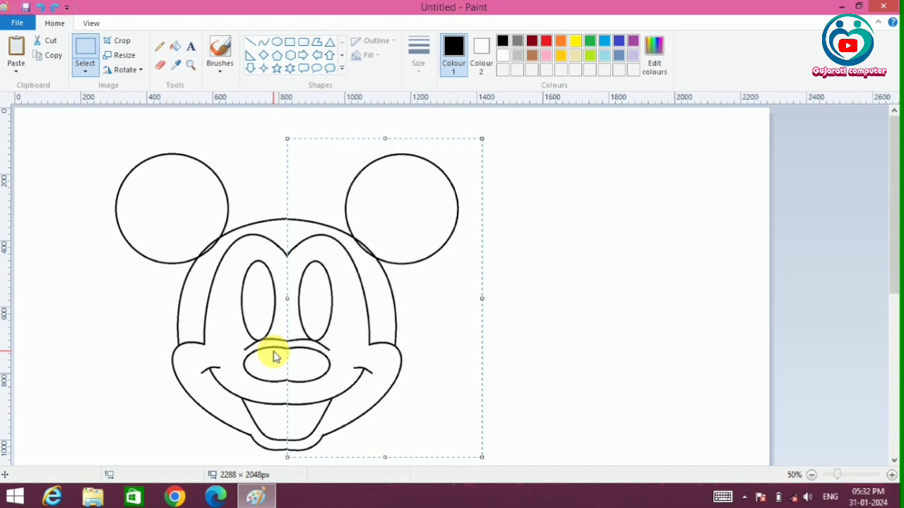
key("Left")
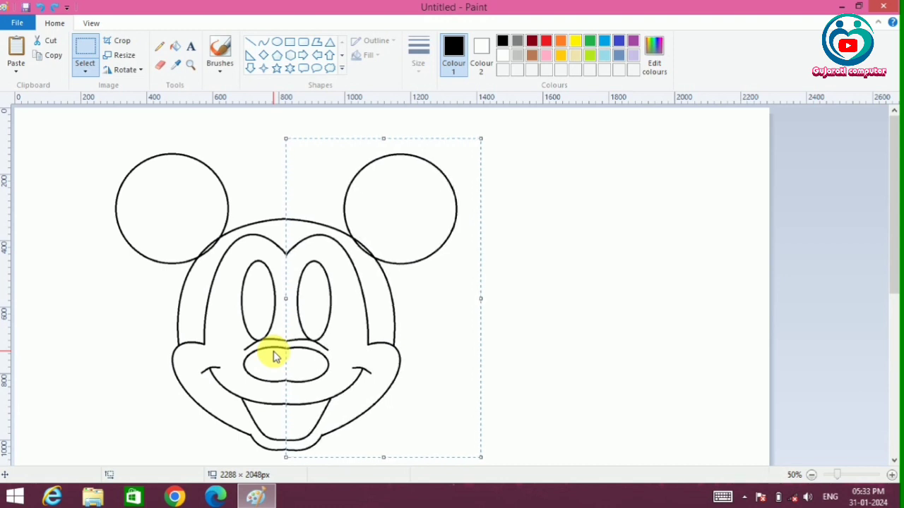
key("Left")
key("Left")
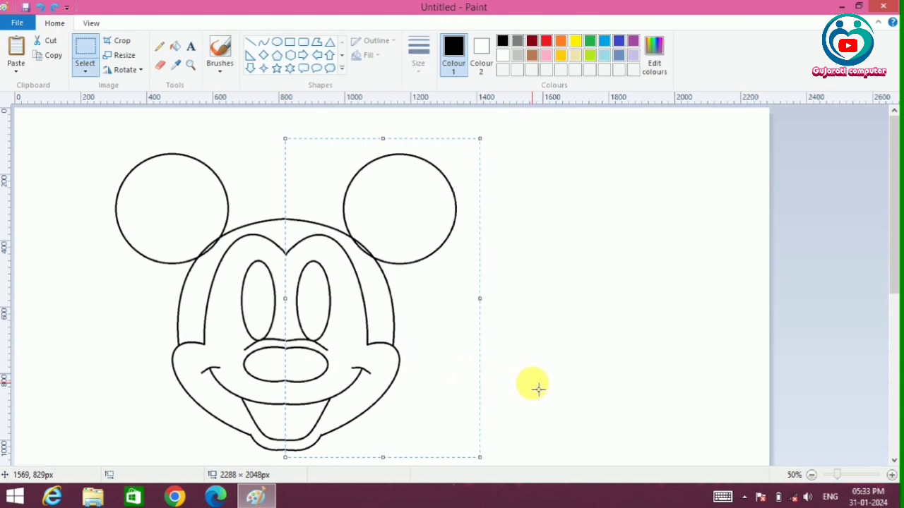
left_click(640, 364)
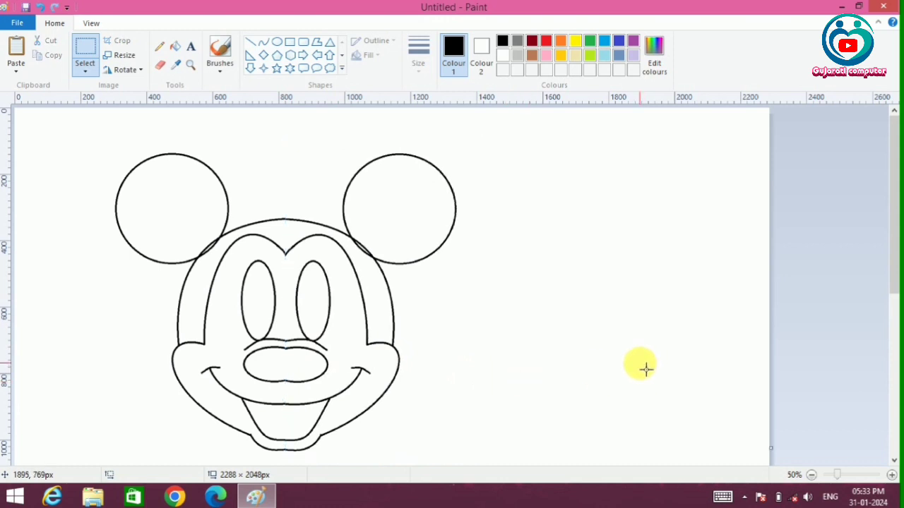
Erase the uneven joins at the nose's centre and the chin, and redraw the nose's upper and lower edges with short curves.
left_click(161, 64)
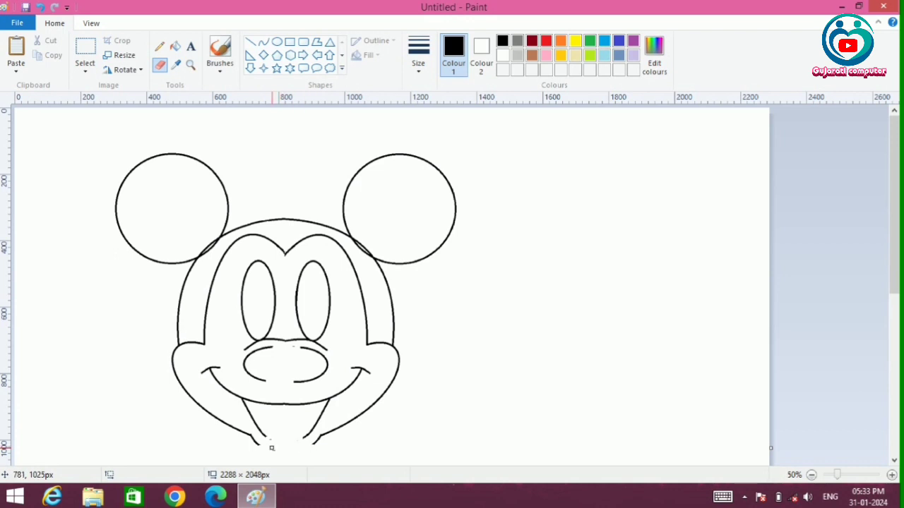
left_click(262, 44)
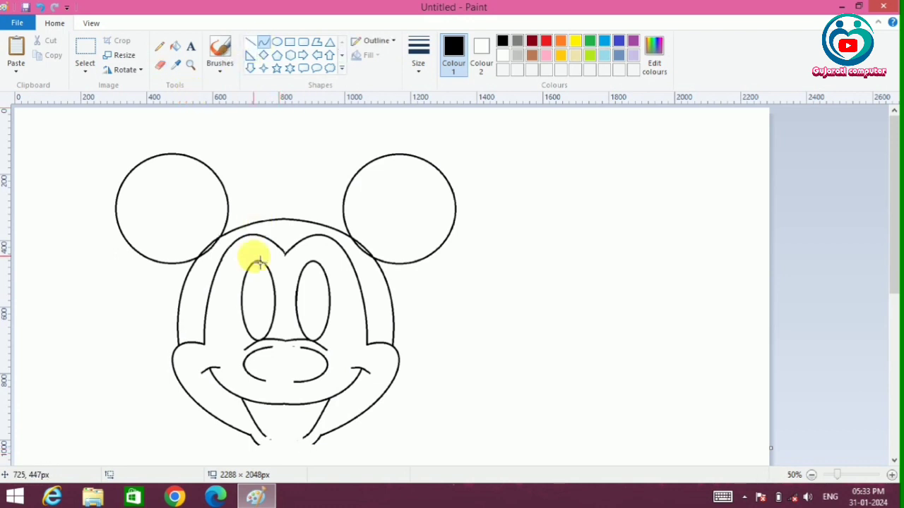
left_click_drag(268, 345, 298, 348)
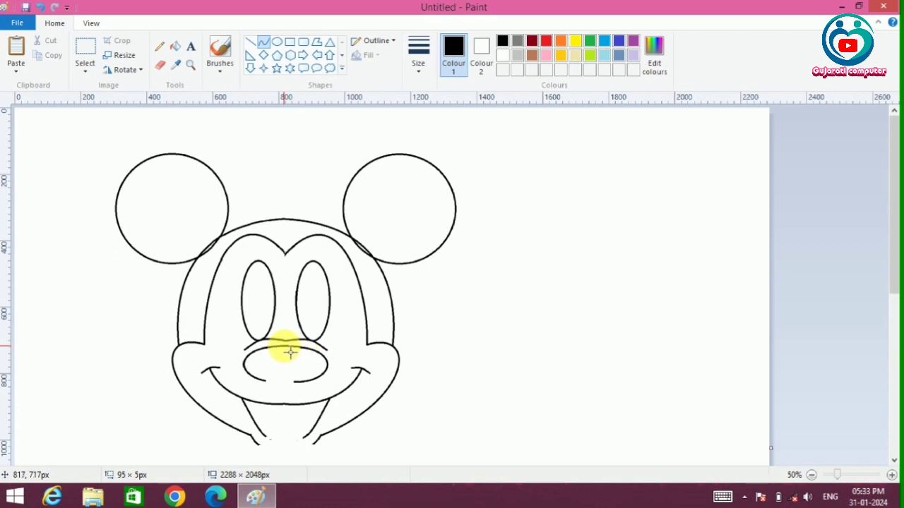
left_click_drag(262, 380, 295, 385)
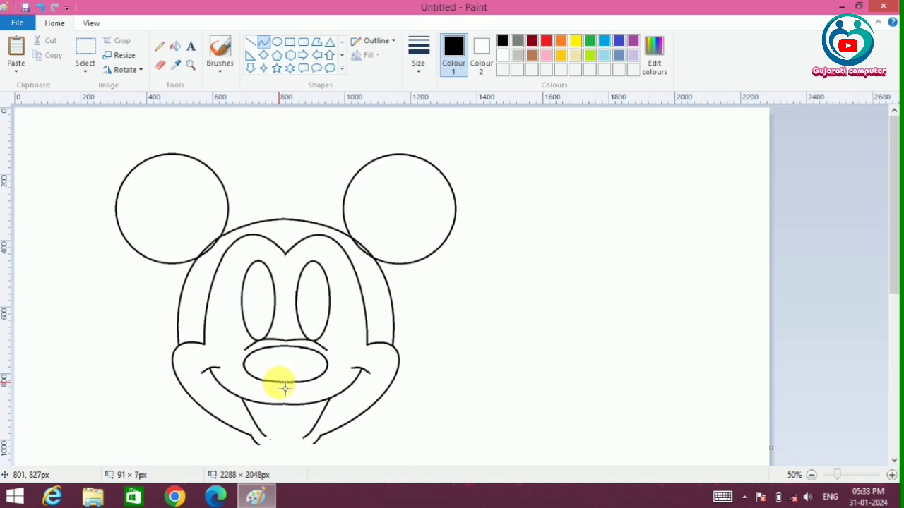
Draw two downward curves closing the bottom of the mouth and the chin below it.
left_click(265, 438)
mouse_move(266, 438)
left_mouse_down()
mouse_move(306, 437)
mouse_move(280, 442)
mouse_move(298, 447)
mouse_move(285, 453)
mouse_move(319, 450)
mouse_move(272, 460)
mouse_move(299, 456)
mouse_move(289, 469)
left_mouse_up()
right_click(343, 458)
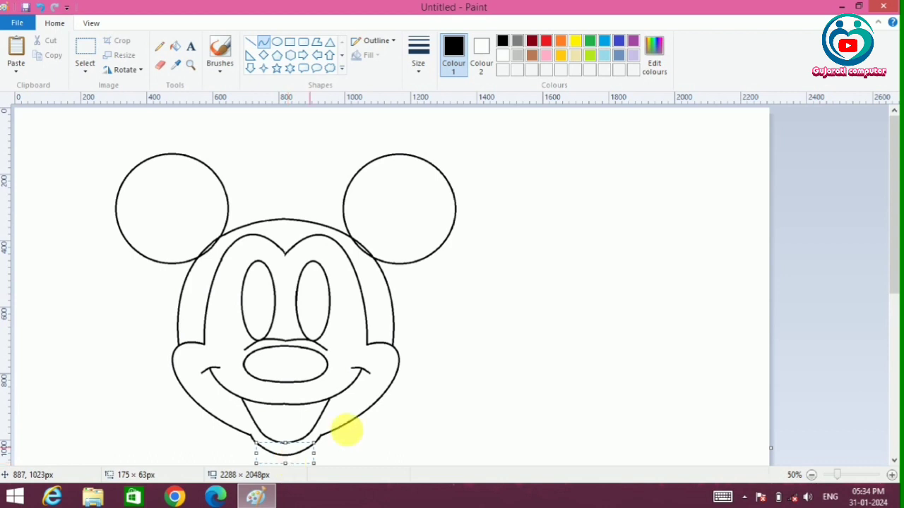
left_click(394, 433)
Erase the middle of the line above the nose and bridge the gap with a smooth, slightly raised curve.
left_click(161, 65)
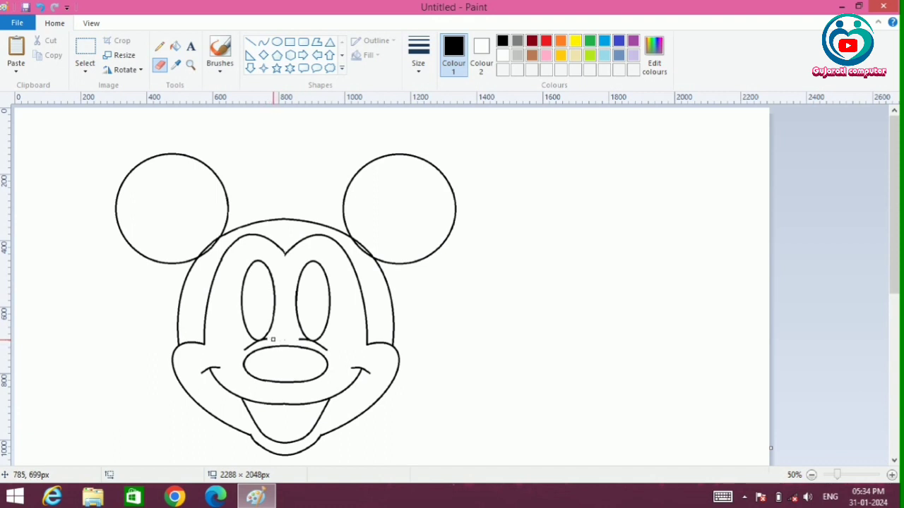
left_click(264, 43)
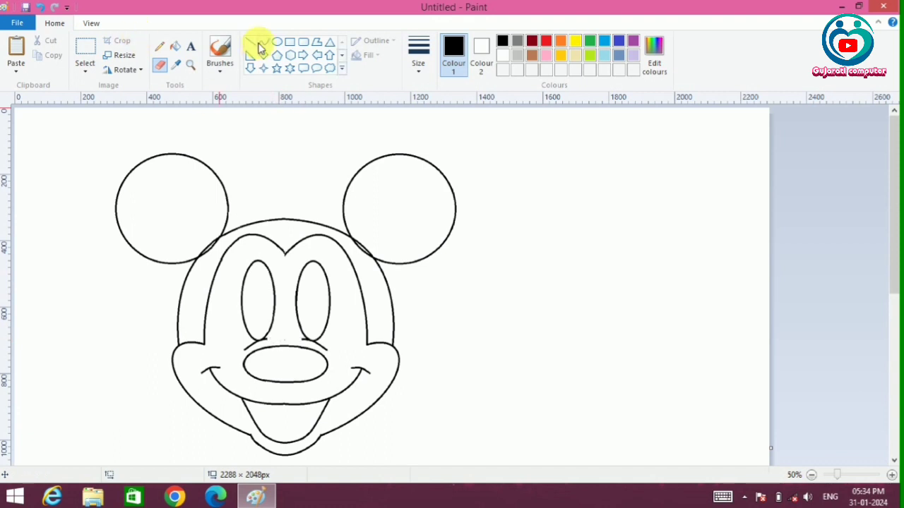
left_click_drag(272, 344, 300, 345)
left_click(290, 325)
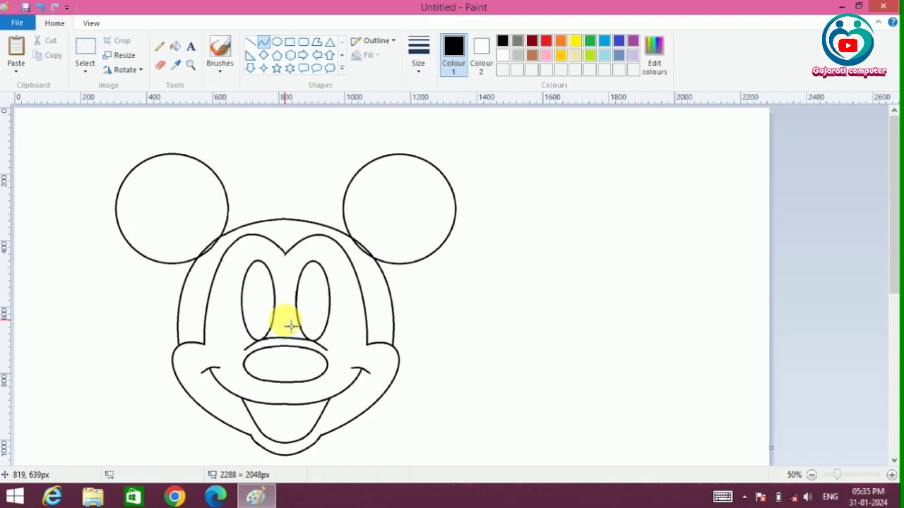
Draw curved pupils at the inner bottom of both eyes, and fill the nose and both pupils with black.
left_click(263, 43)
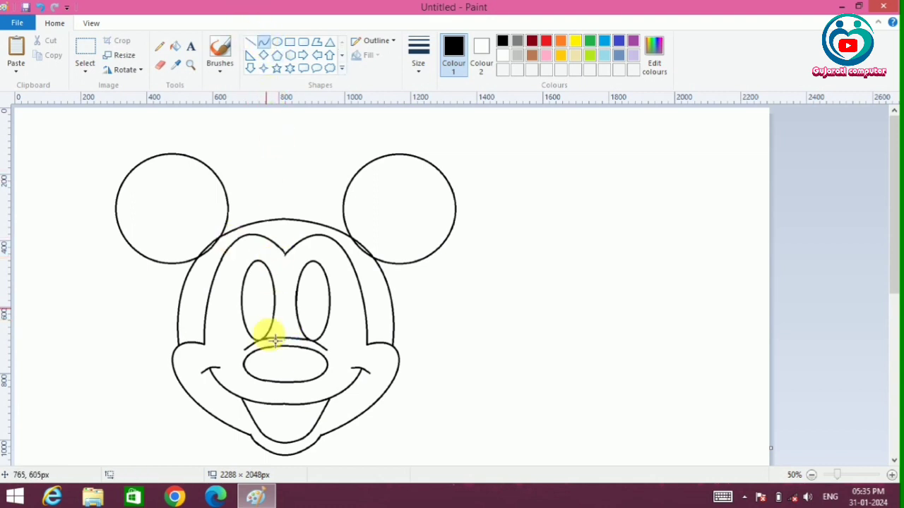
mouse_move(260, 341)
left_mouse_down()
mouse_move(262, 327)
mouse_move(279, 321)
mouse_move(258, 313)
mouse_move(311, 329)
mouse_move(315, 343)
mouse_move(314, 315)
mouse_move(317, 323)
left_mouse_up()
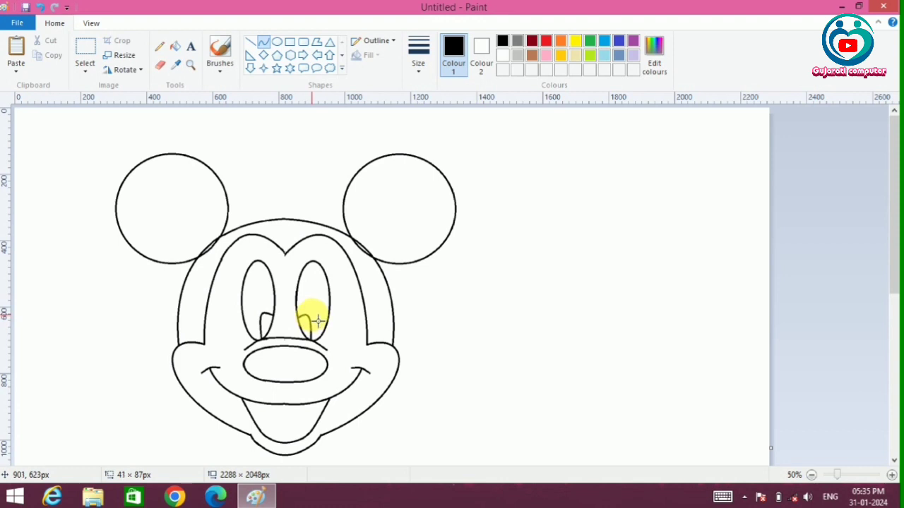
left_click(175, 47)
left_click(286, 369)
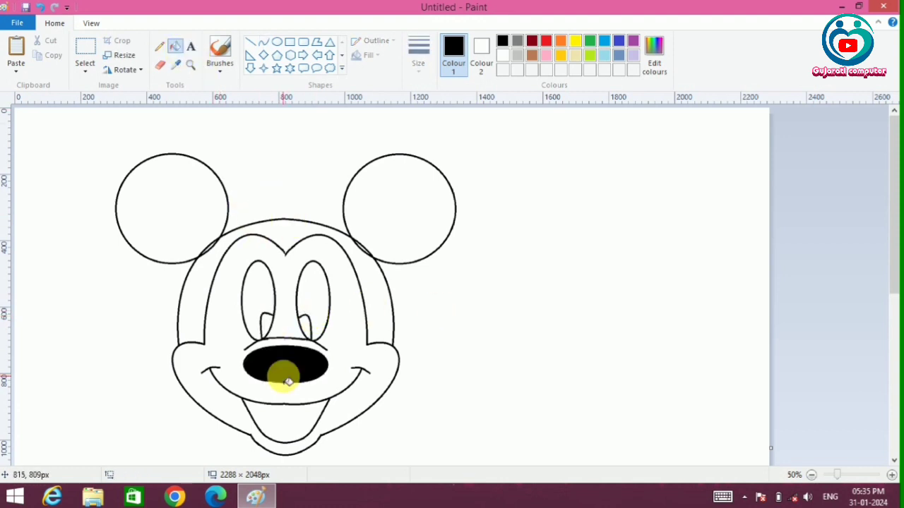
left_click(265, 323)
left_click(311, 333)
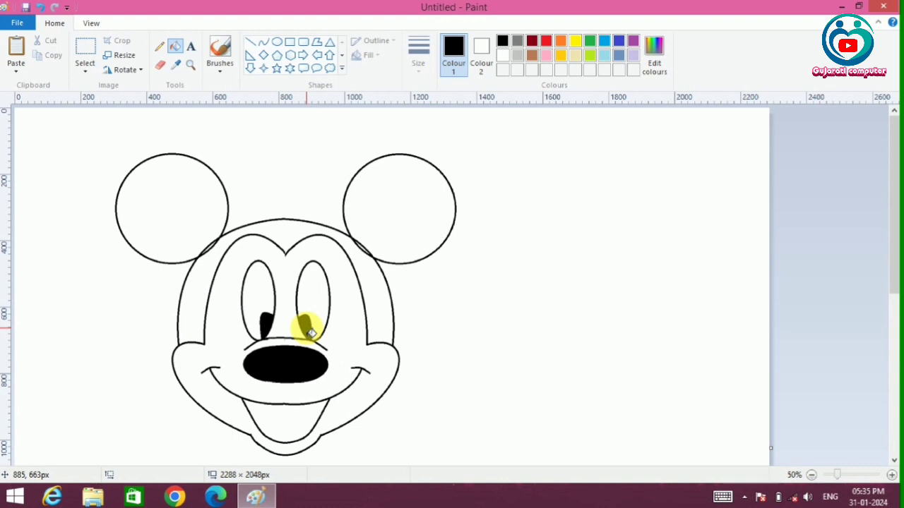
Fill both ears and the band between the outer head curve and the face with black.
left_click(387, 237)
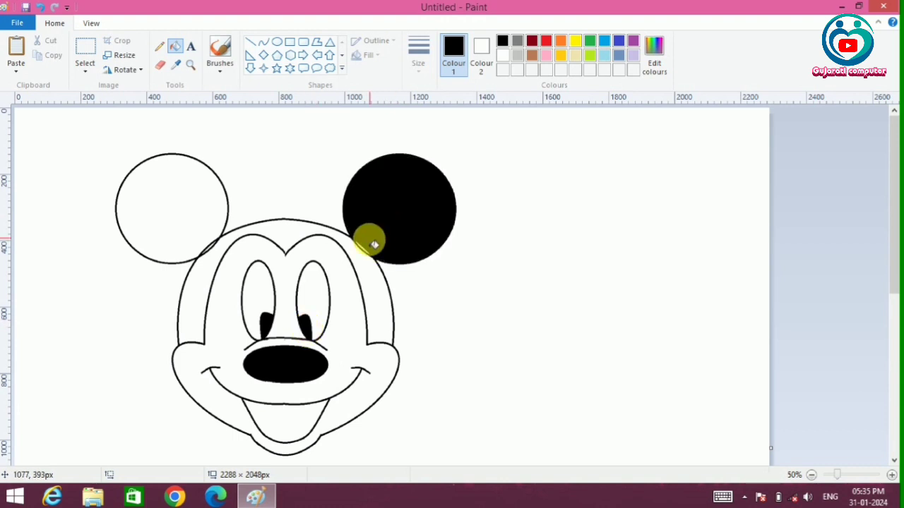
left_click(155, 202)
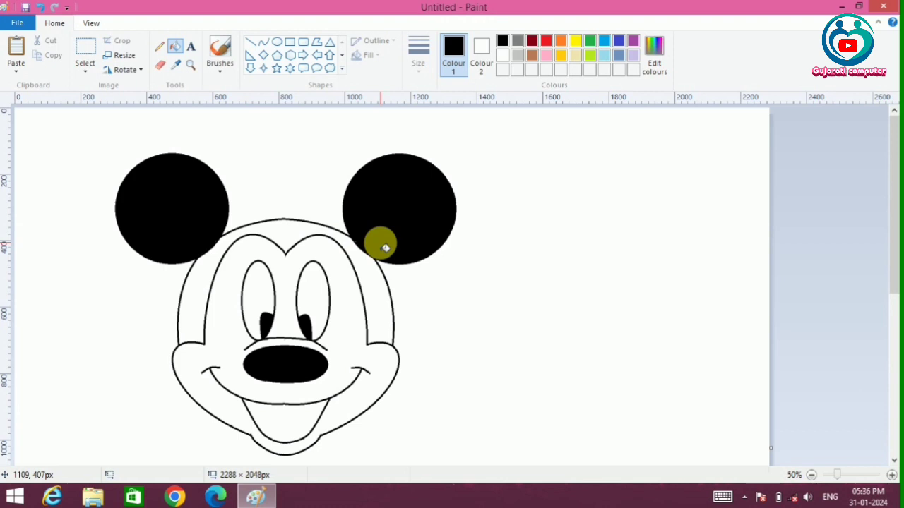
left_click(297, 231)
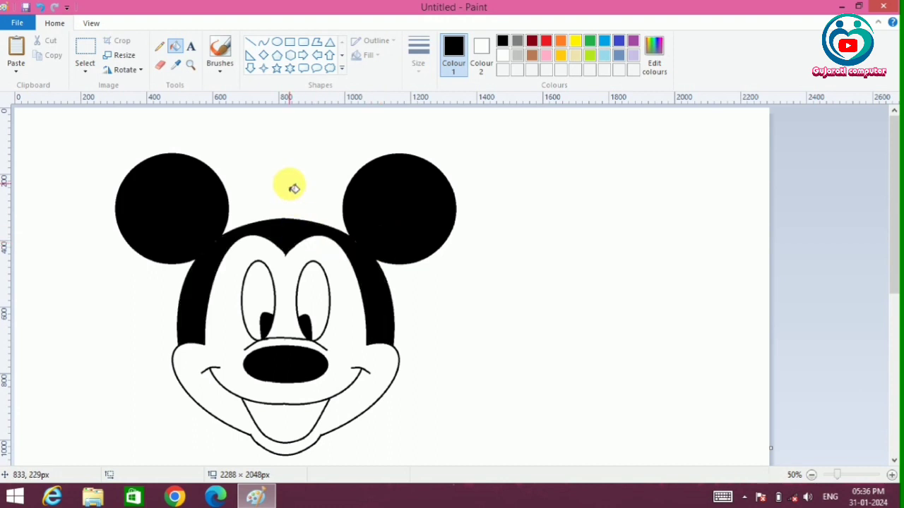
Draw a two-lobed tongue outline with curves across the lower mouth and fill the tongue with red.
left_click(263, 43)
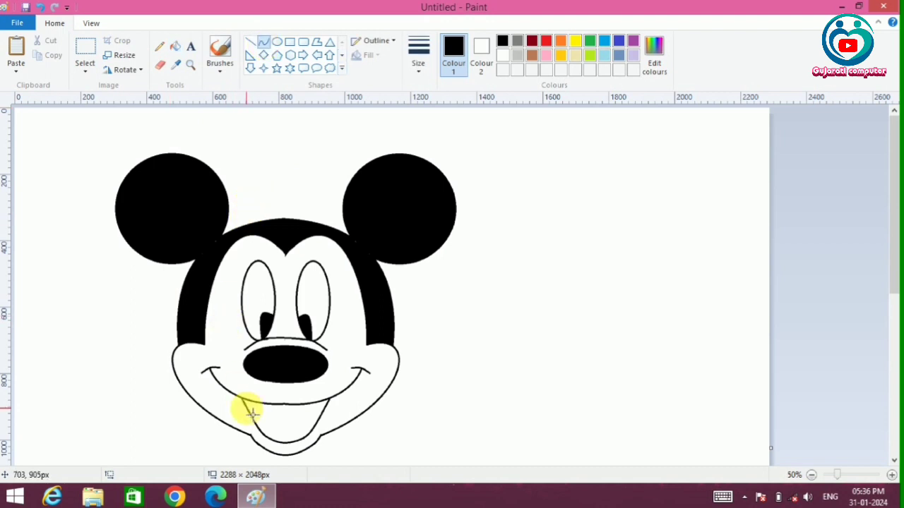
left_click_drag(251, 413, 306, 423)
left_click(299, 420)
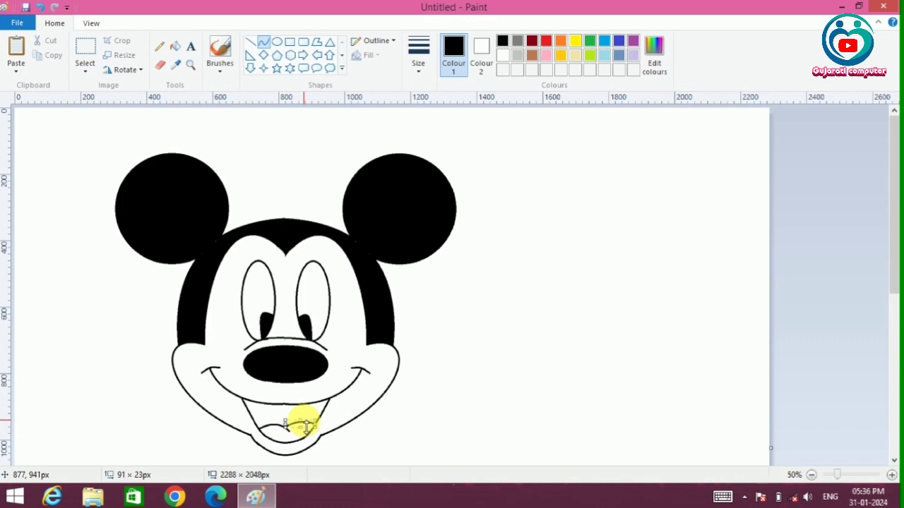
left_click(175, 47)
left_click(545, 41)
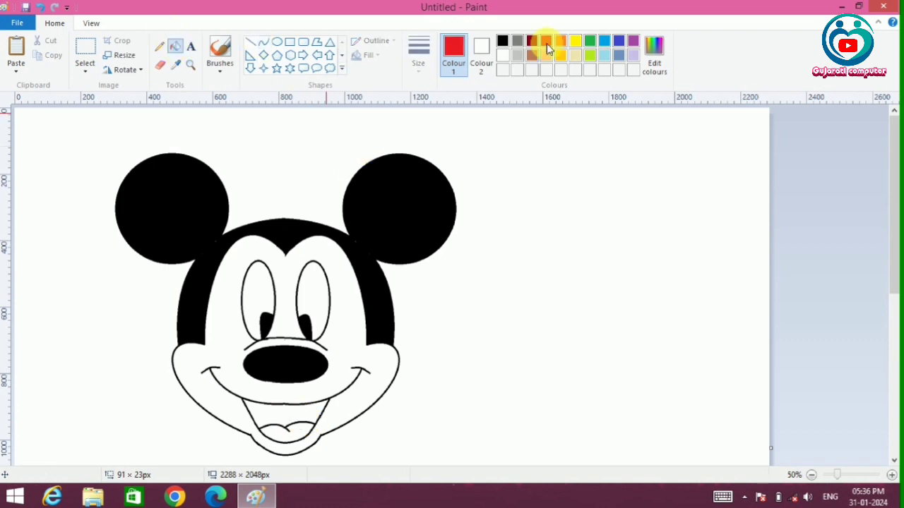
left_click(296, 435)
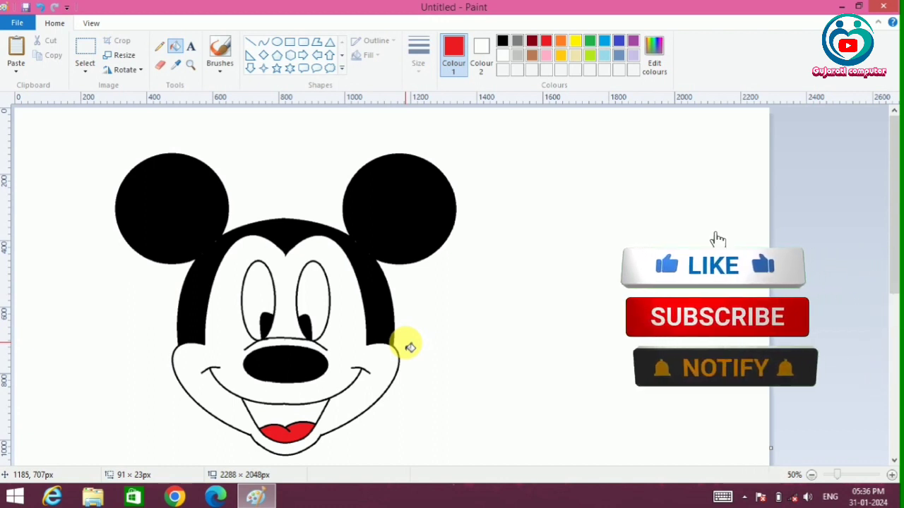
Draw a small ellipse with black outline and solid white fill near the top of the nose as a highlight.
left_click(276, 41)
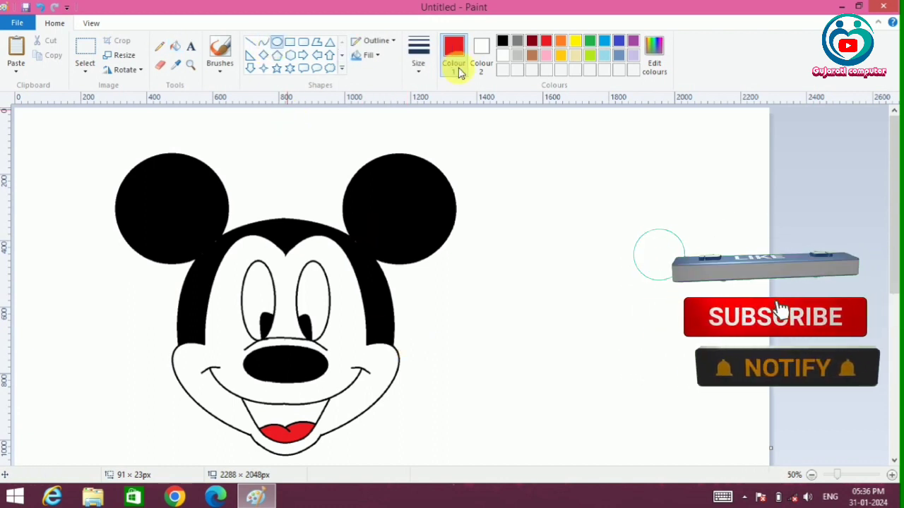
left_click(502, 41)
left_click_drag(275, 346, 289, 352)
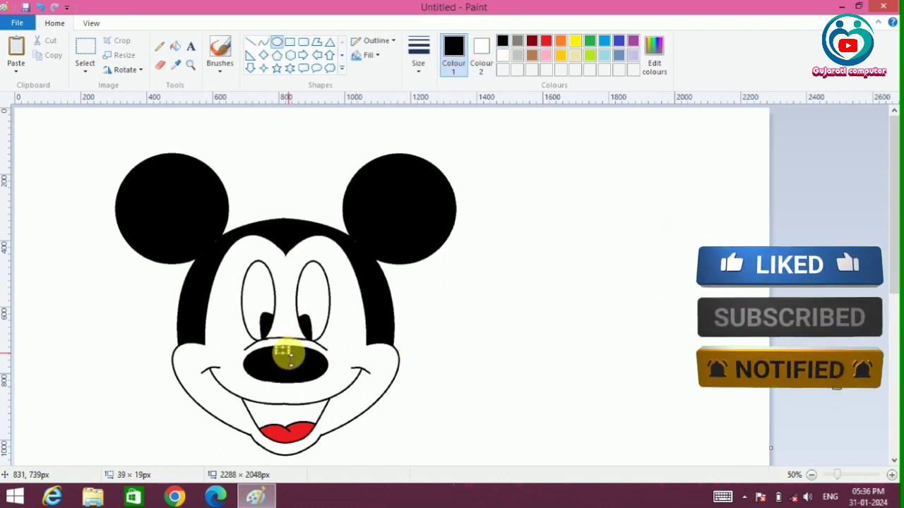
left_click(377, 57)
left_click(377, 89)
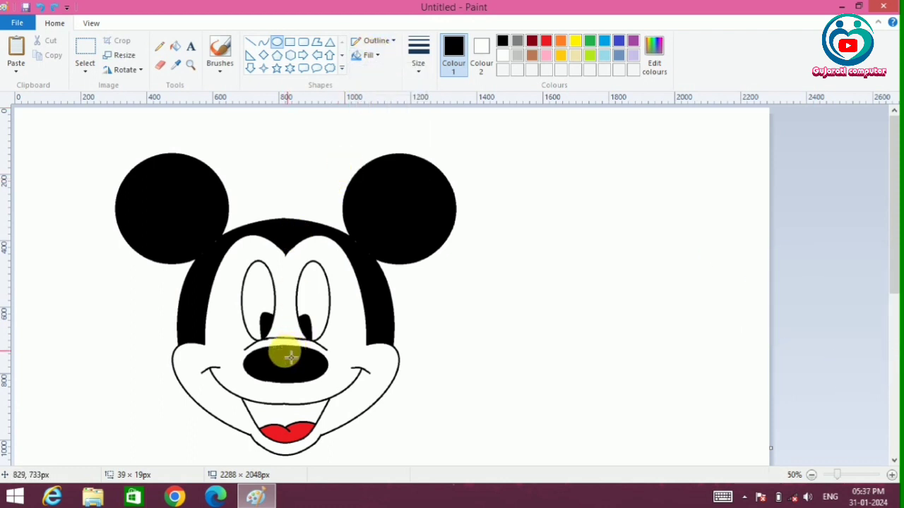
mouse_move(284, 355)
left_mouse_down()
mouse_move(291, 358)
mouse_move(284, 349)
left_mouse_up()
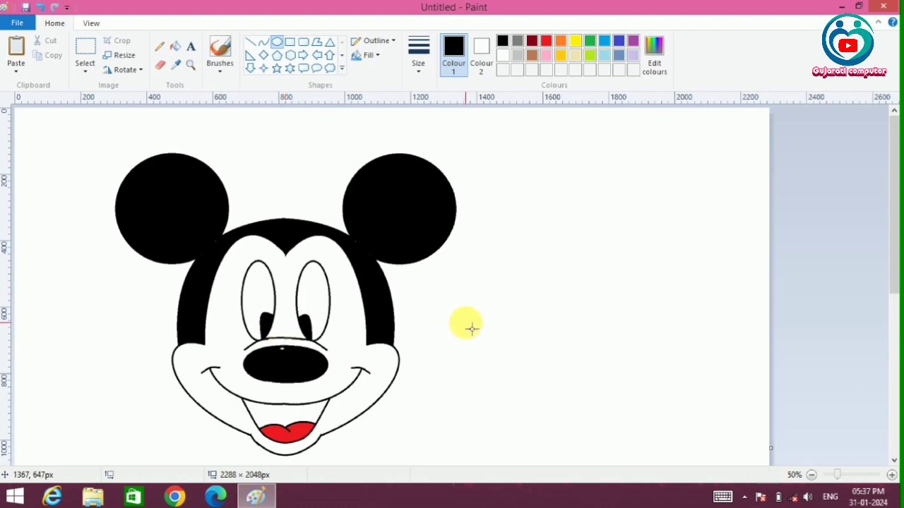
left_click_drag(280, 347, 287, 354)
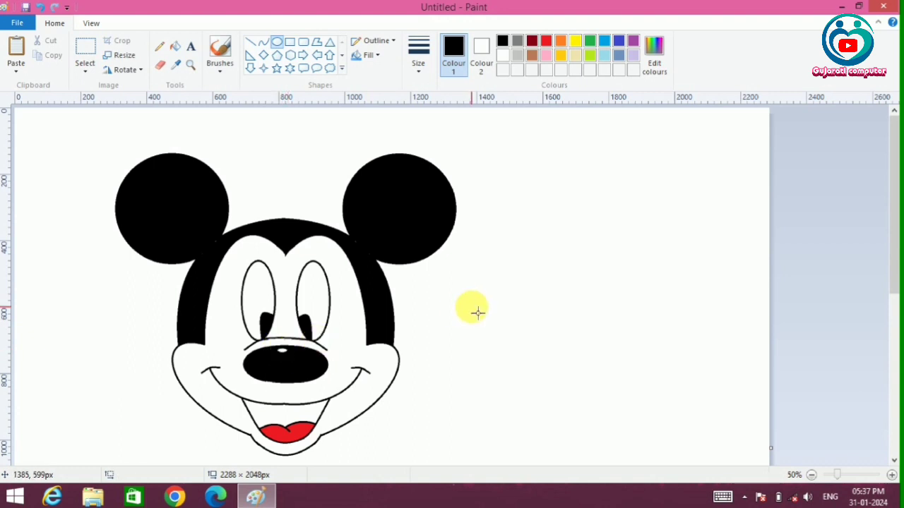
Fill the face with gold, and refill it with a lighter custom yellow mixed in the colour editor.
left_click(562, 53)
left_click(175, 46)
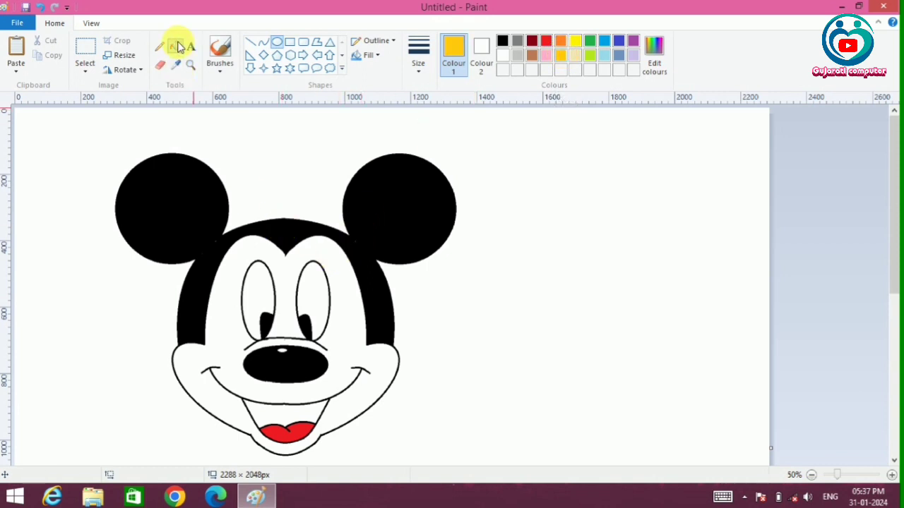
left_click(350, 295)
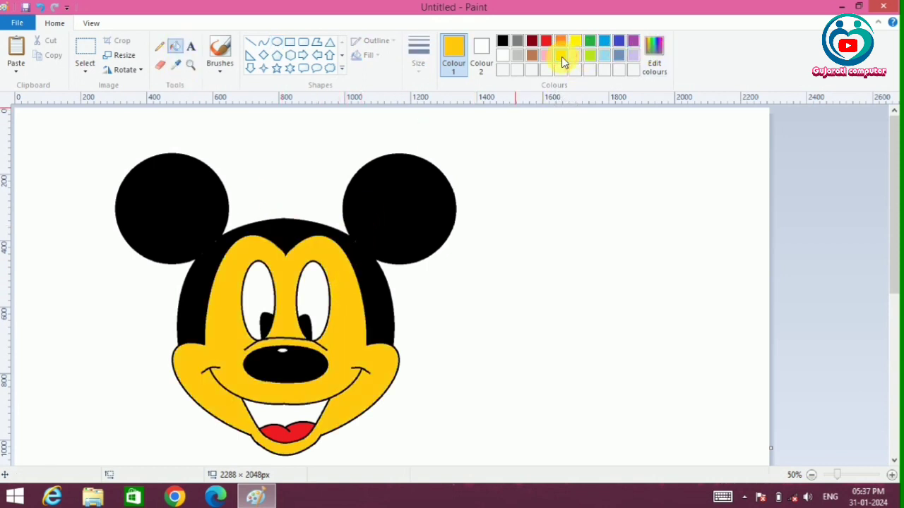
left_click(654, 55)
left_click_drag(600, 200, 591, 193)
left_click(322, 338)
left_click(362, 339)
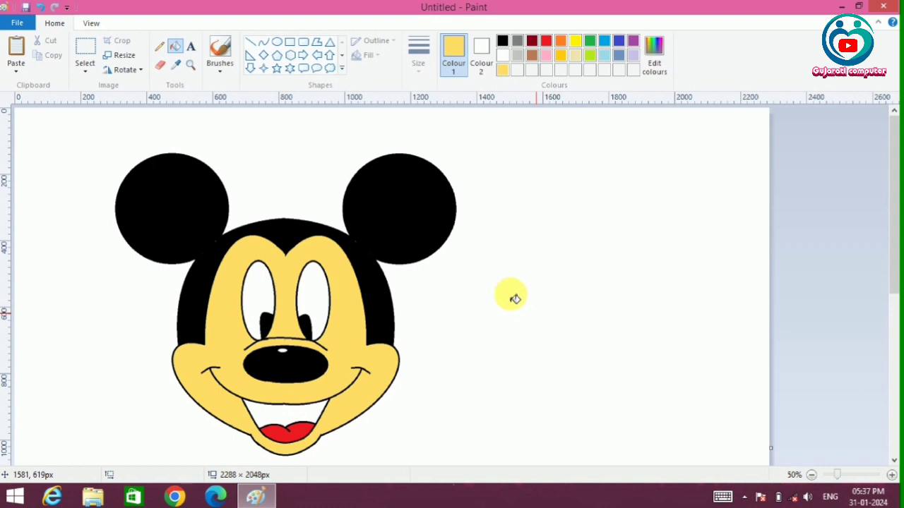
Fill the mouth above the tongue with black, and cover the thin gaps between ears and head with a thicker black pencil.
left_click(502, 41)
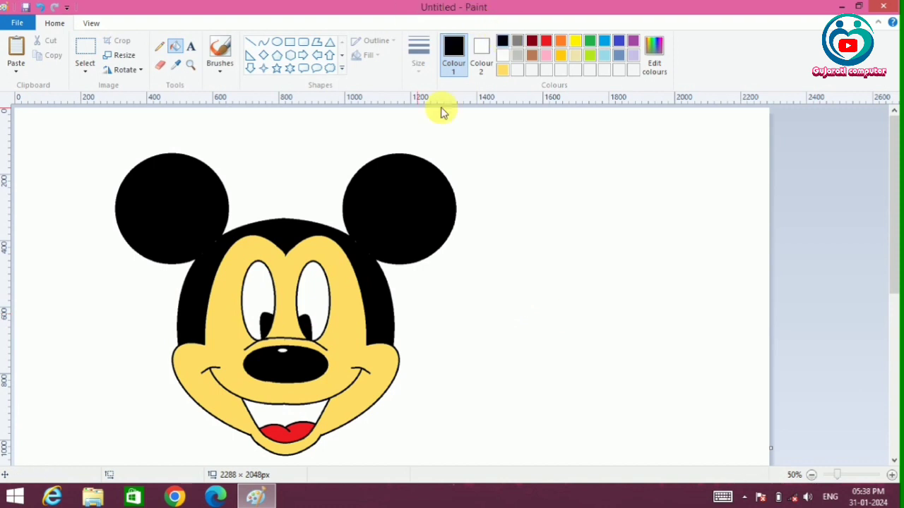
left_click(287, 410)
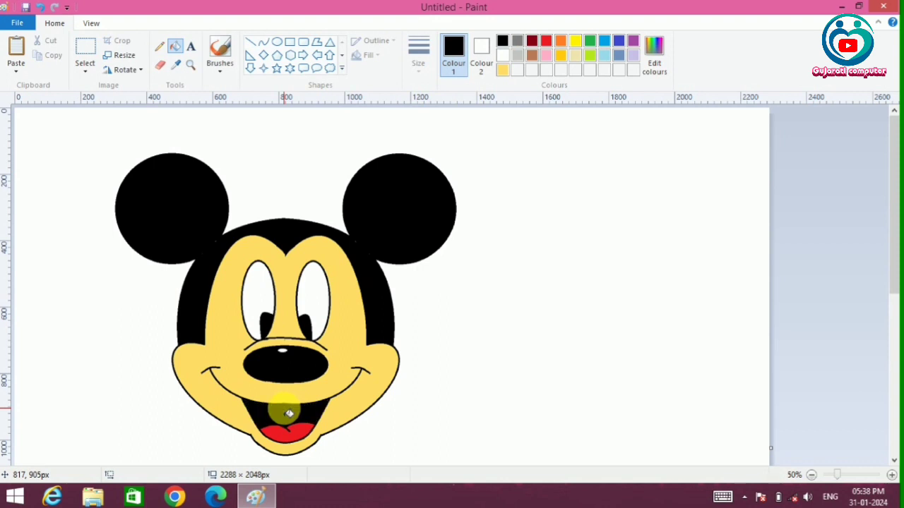
left_click(159, 46)
left_click(417, 60)
left_click(433, 173)
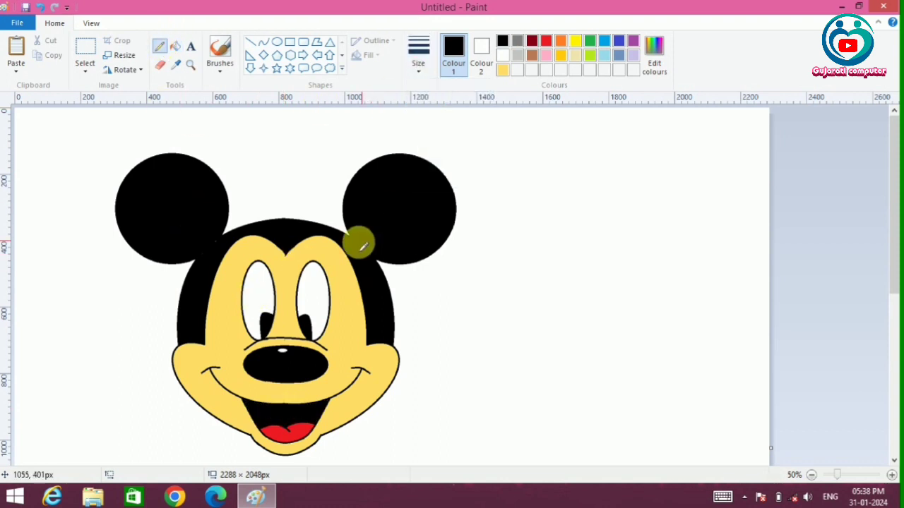
left_click_drag(357, 244, 369, 254)
left_click_drag(217, 244, 203, 261)
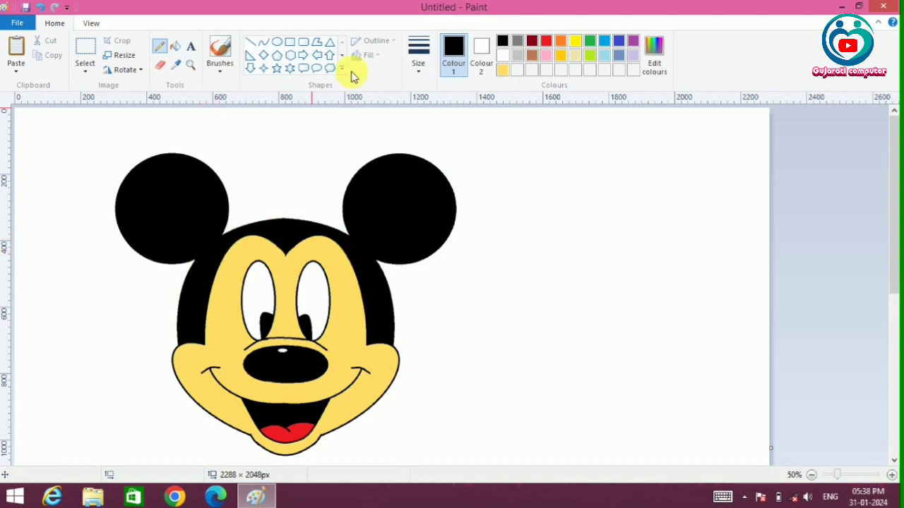